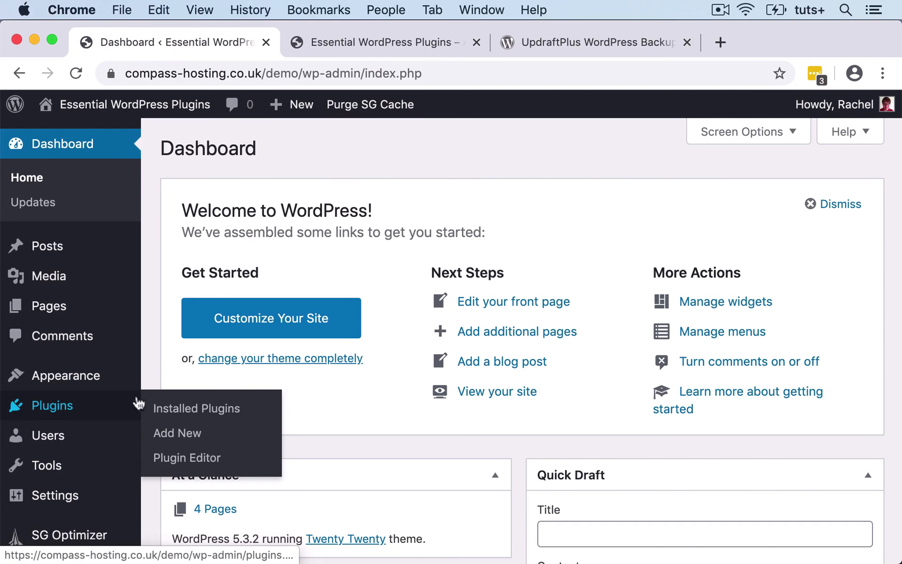
- Search the directory of new plugins for "backup"
left_click(177, 437)
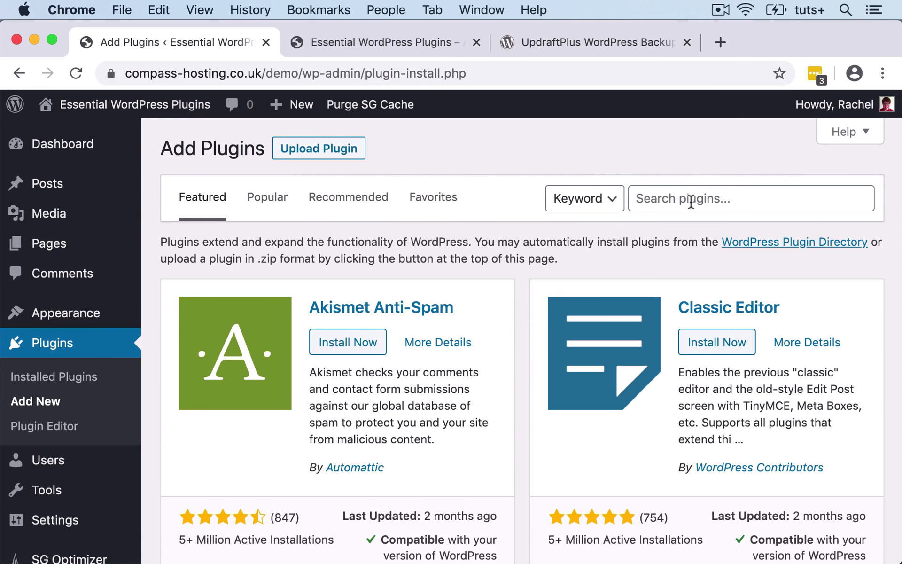
left_click(691, 201)
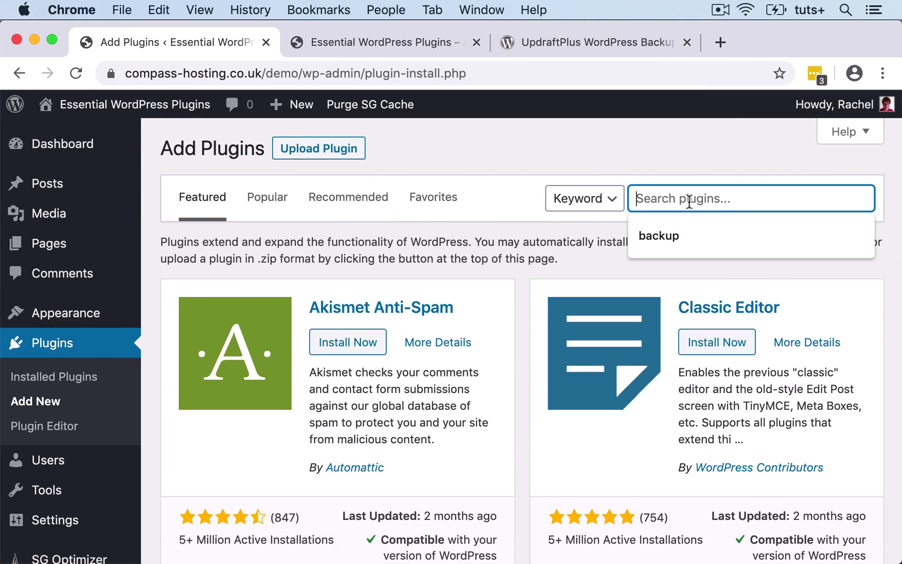
type("backup")
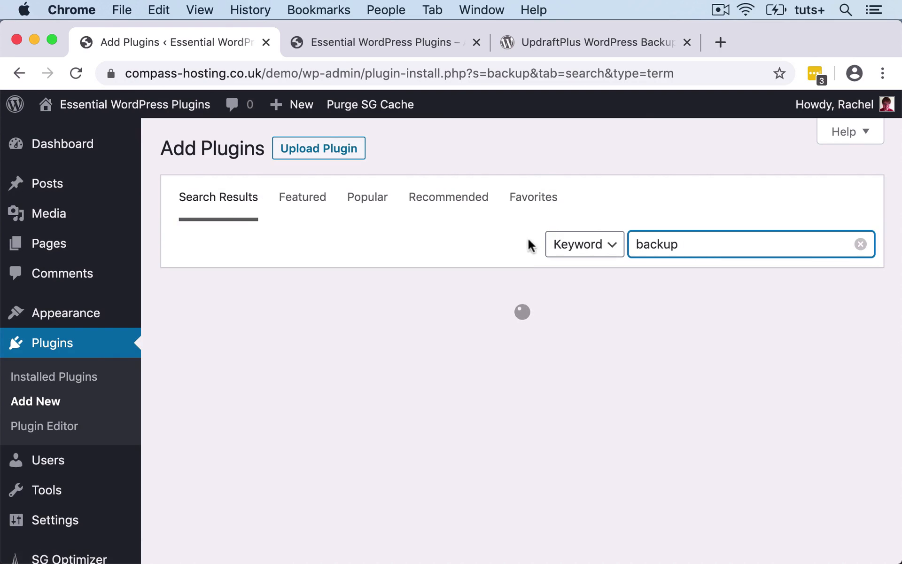
- Install and activate the UpdraftPlus WordPress Backup Plugin
scroll(444, 267, "down", 3)
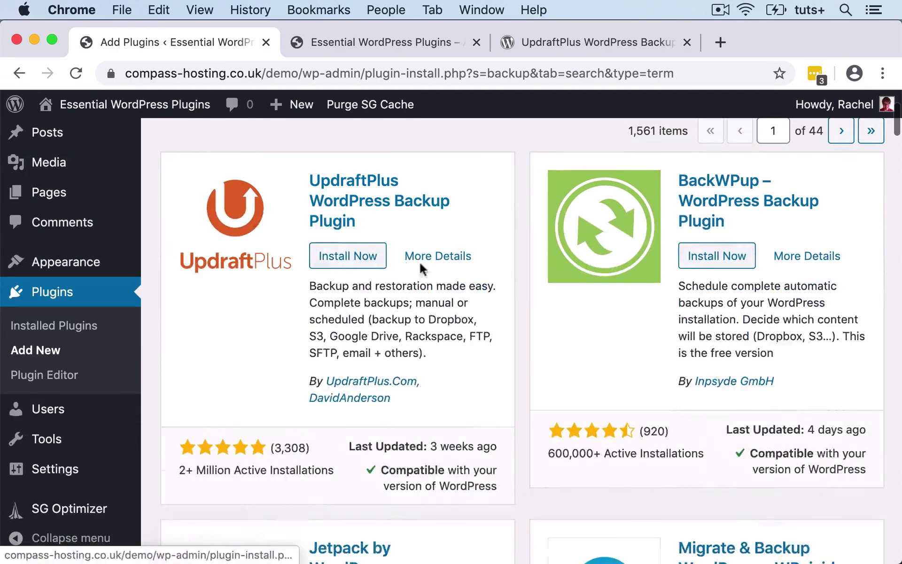
left_click(352, 256)
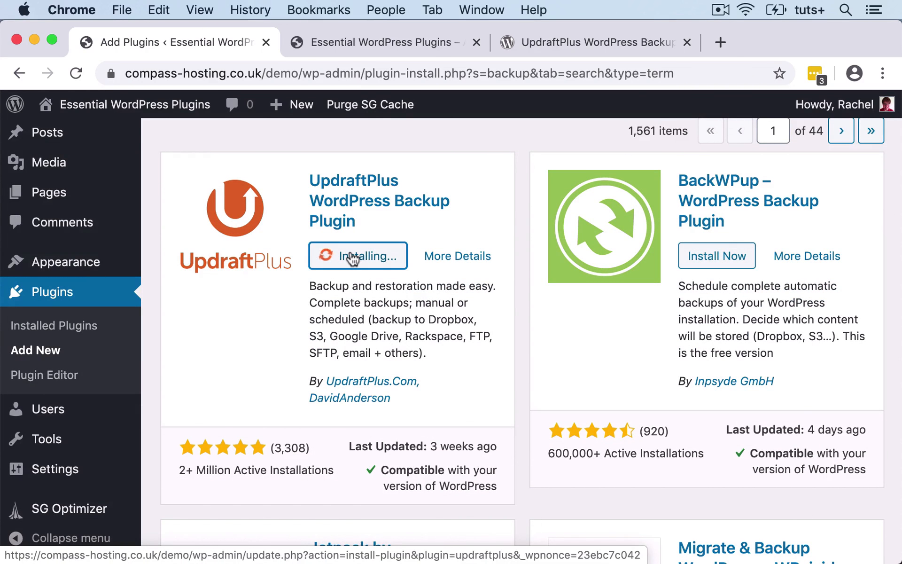
left_click(350, 260)
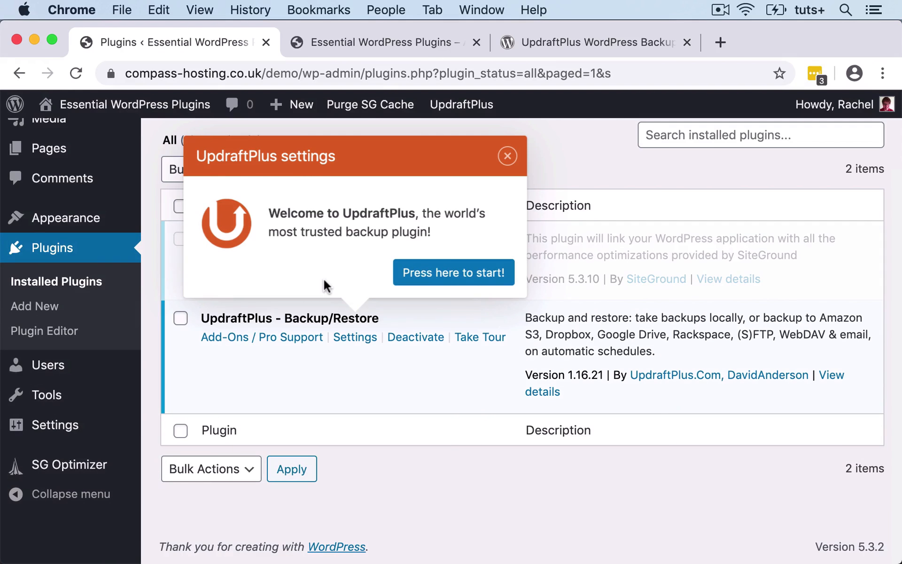
- Start UpdraftPlus from its welcome prompt and close the "Your first backup" tour
mouse_move(57, 429)
left_click(444, 275)
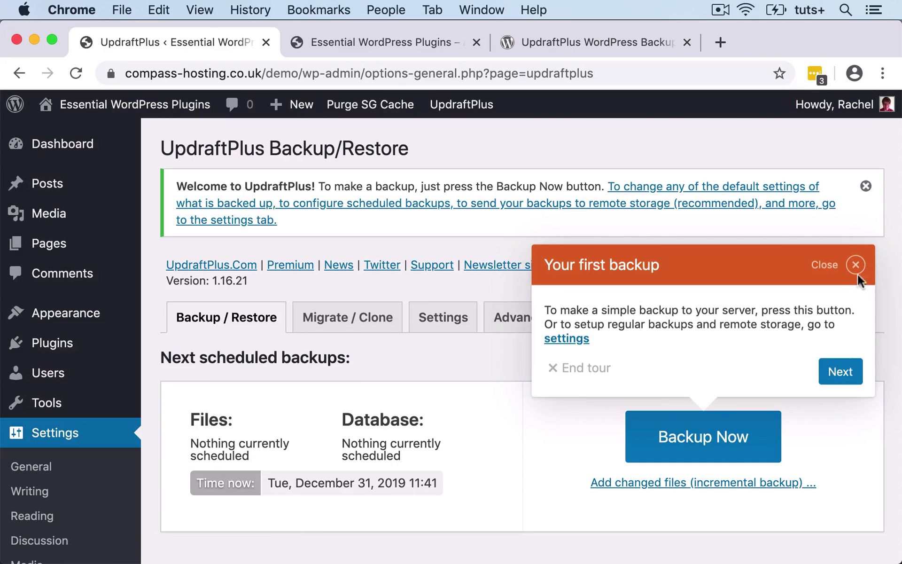
left_click(827, 266)
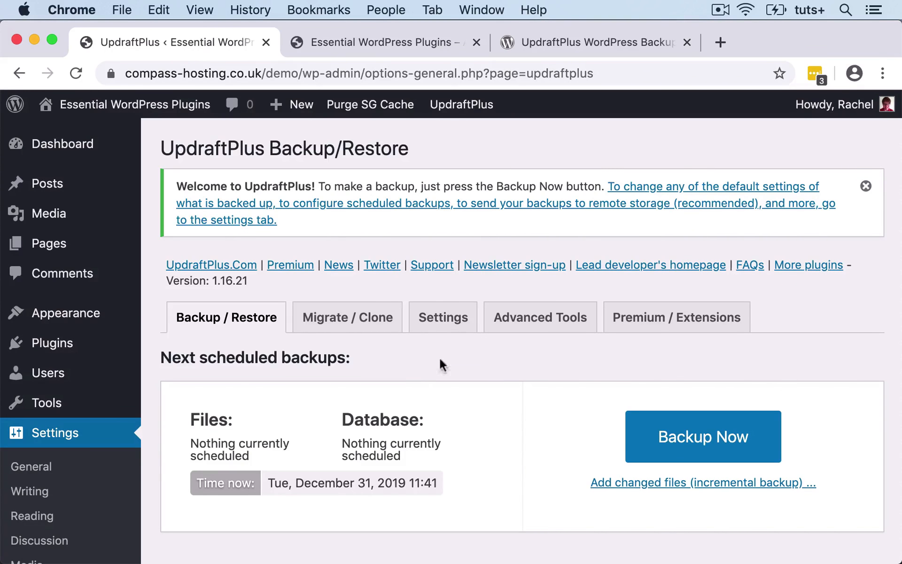
- Run a manual UpdraftPlus backup that includes both the database and the files
scroll(497, 371, "down", 5)
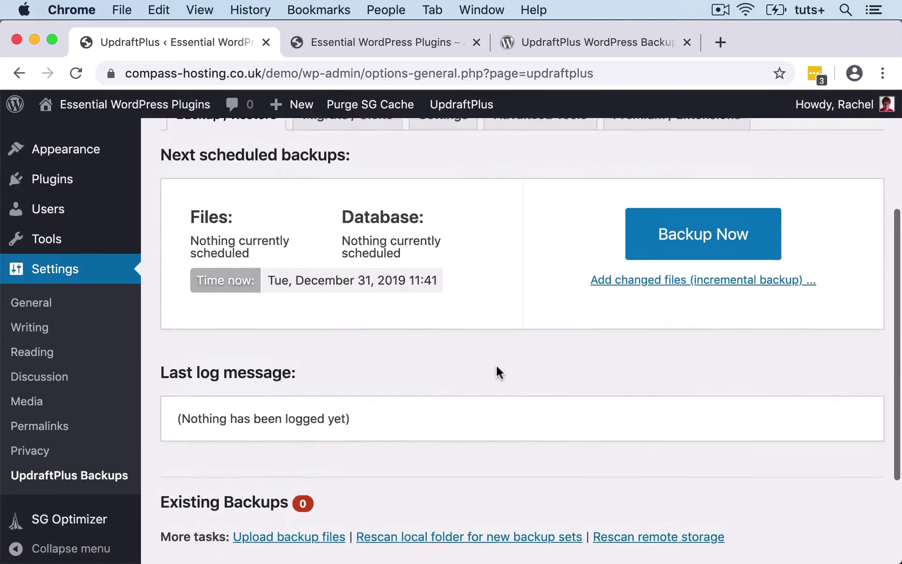
scroll(497, 371, "down", 3)
scroll(496, 371, "up", 7)
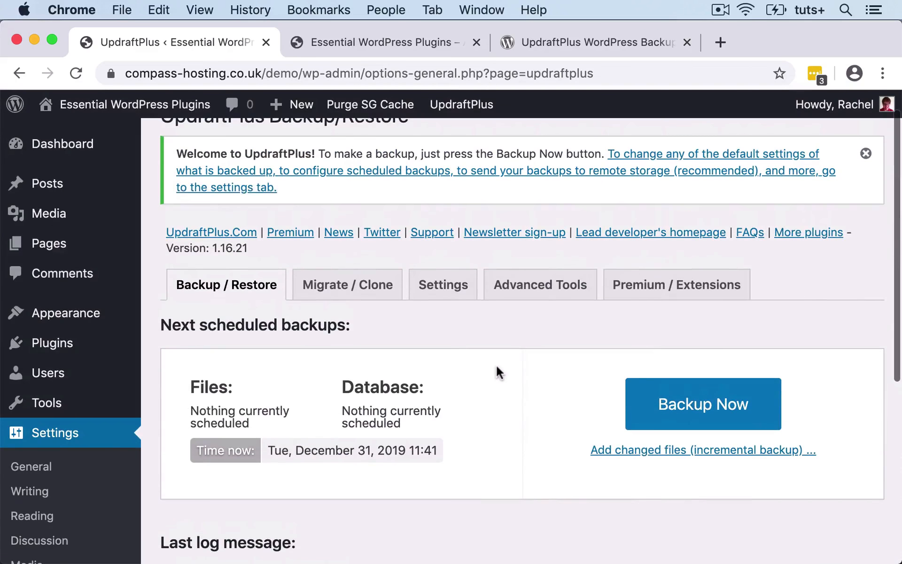
scroll(496, 370, "down", 1)
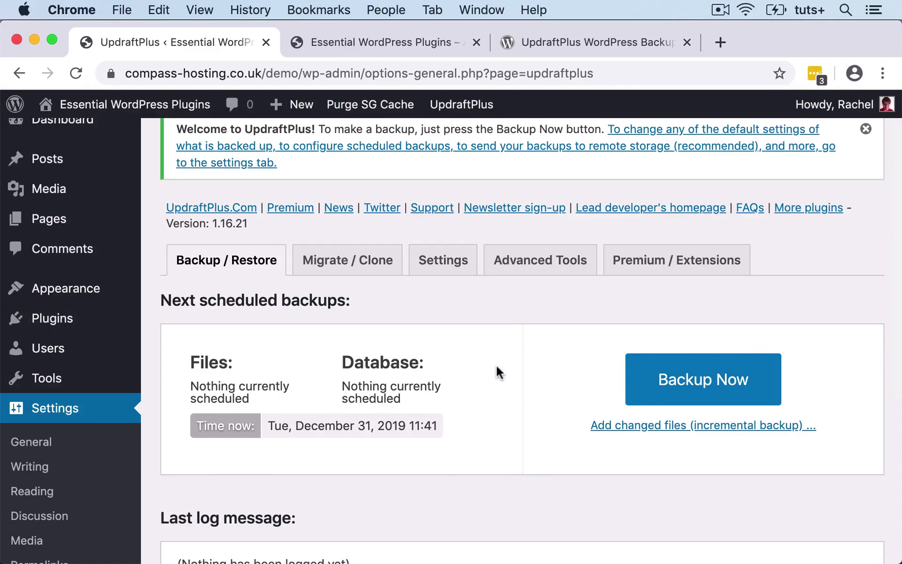
left_click(676, 381)
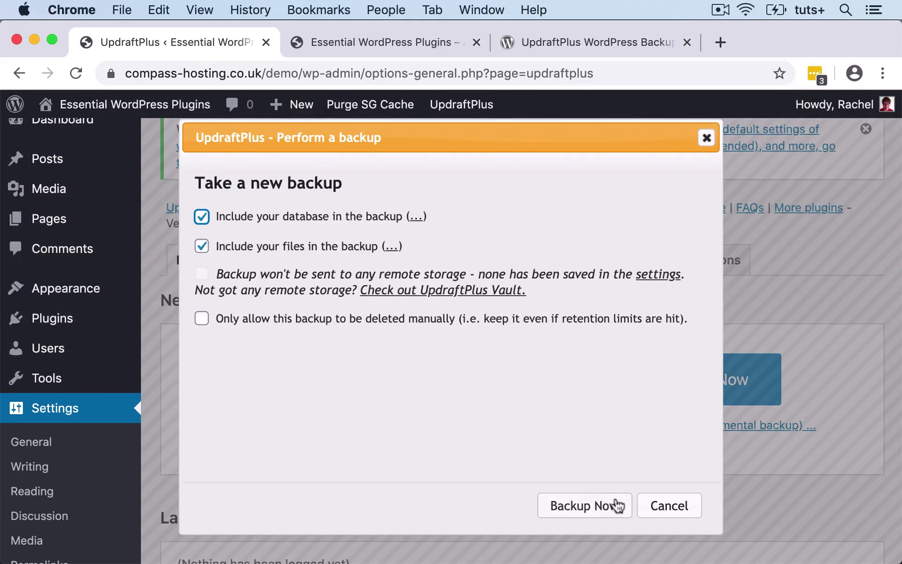
left_click(600, 507)
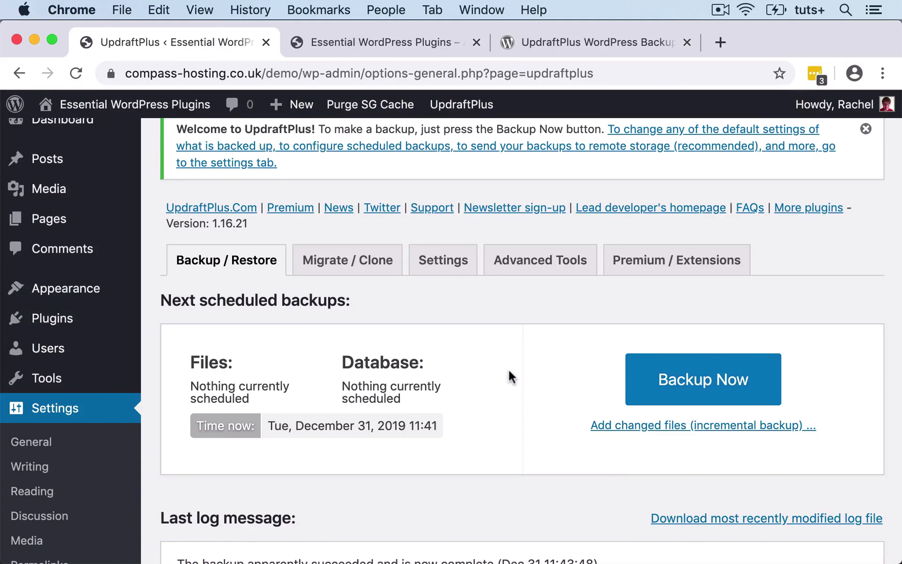
- Restore only the Uploads component from the existing Dec 31, 2019 11:43 backup and return to the UpdraftPlus configuration
scroll(508, 367, "down", 7)
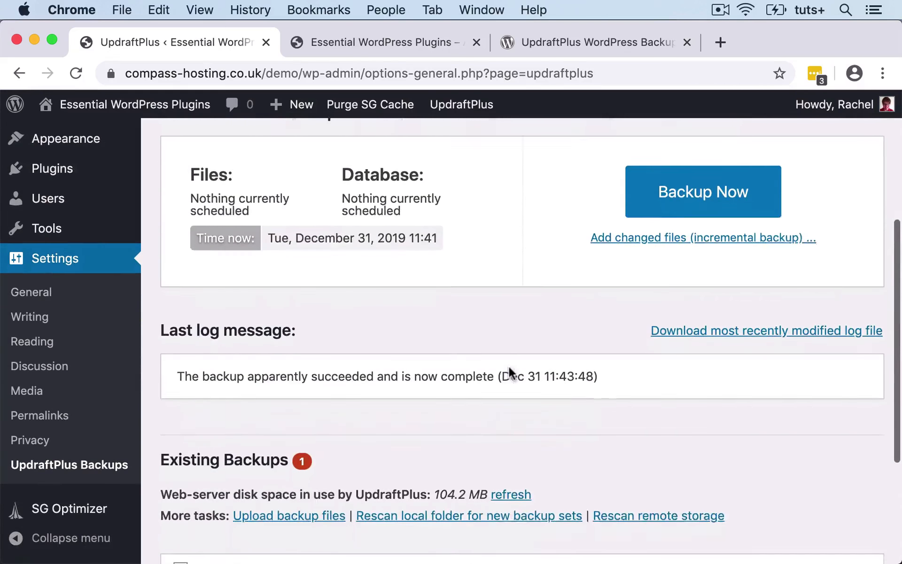
scroll(509, 366, "down", 1)
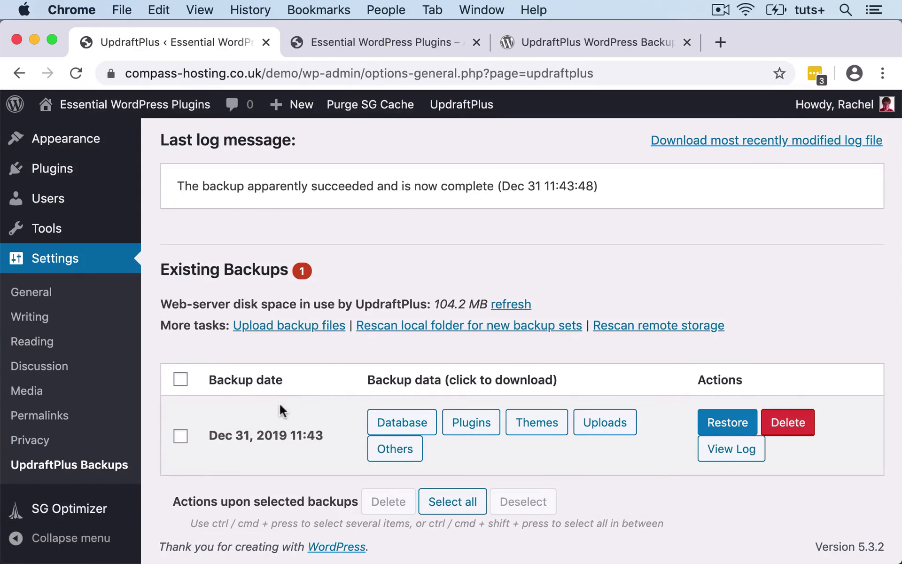
left_click(729, 423)
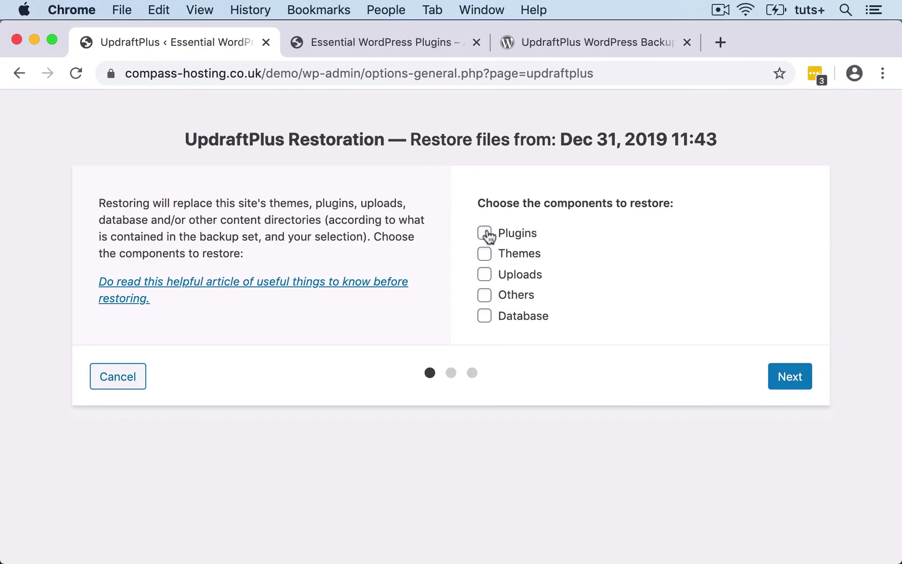
left_click(485, 276)
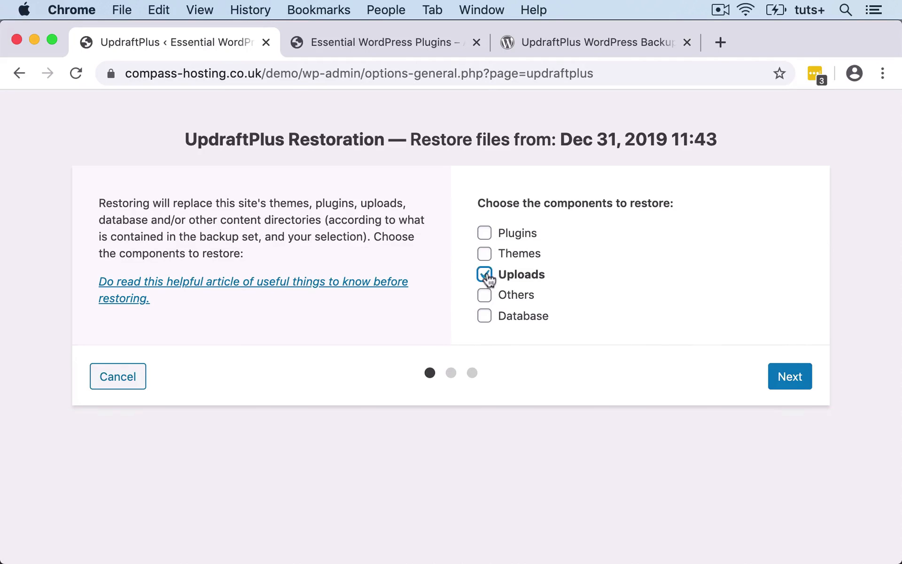
left_click(785, 383)
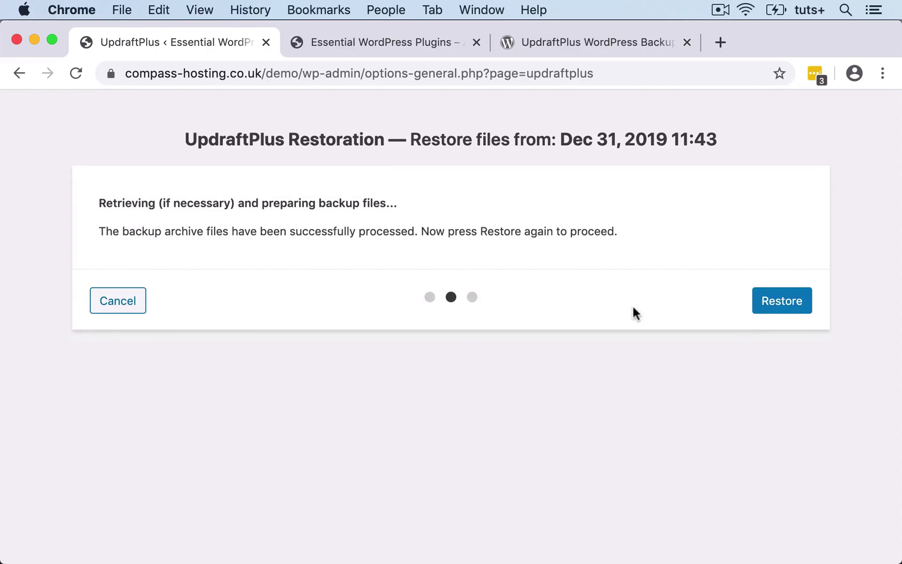
left_click(781, 302)
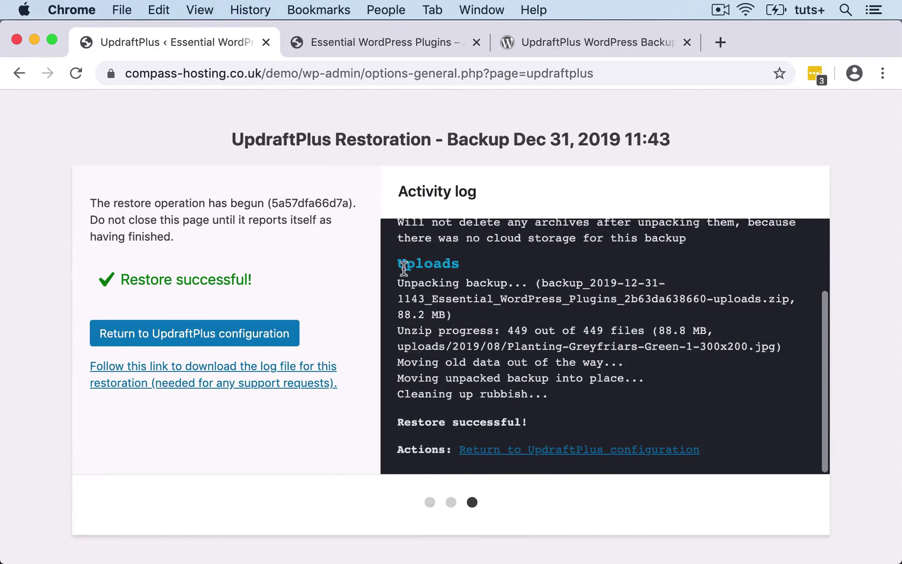
left_click(246, 336)
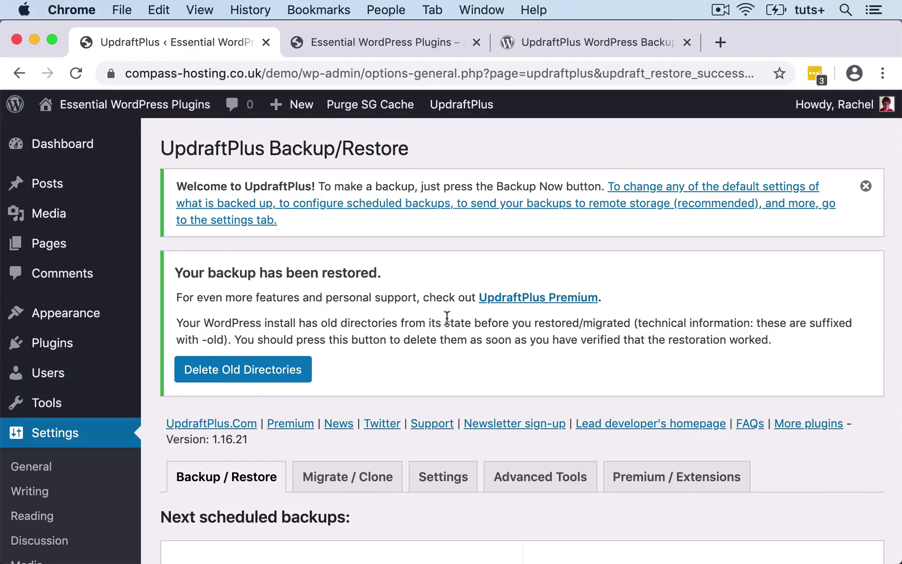
- In the UpdraftPlus settings, set the files backup schedule to Weekly and retain 4 scheduled backups
scroll(447, 318, "down", 15)
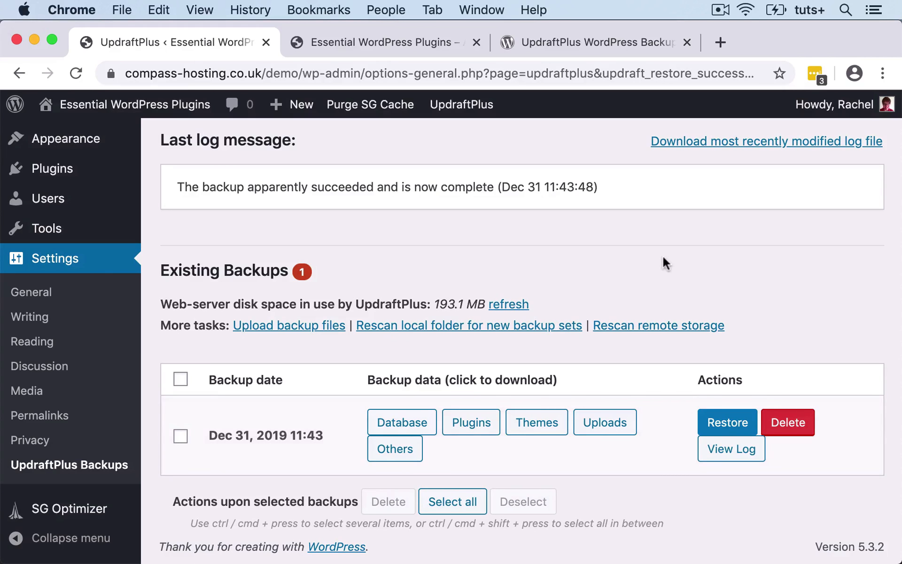
scroll(662, 261, "up", 8)
scroll(664, 263, "up", 5)
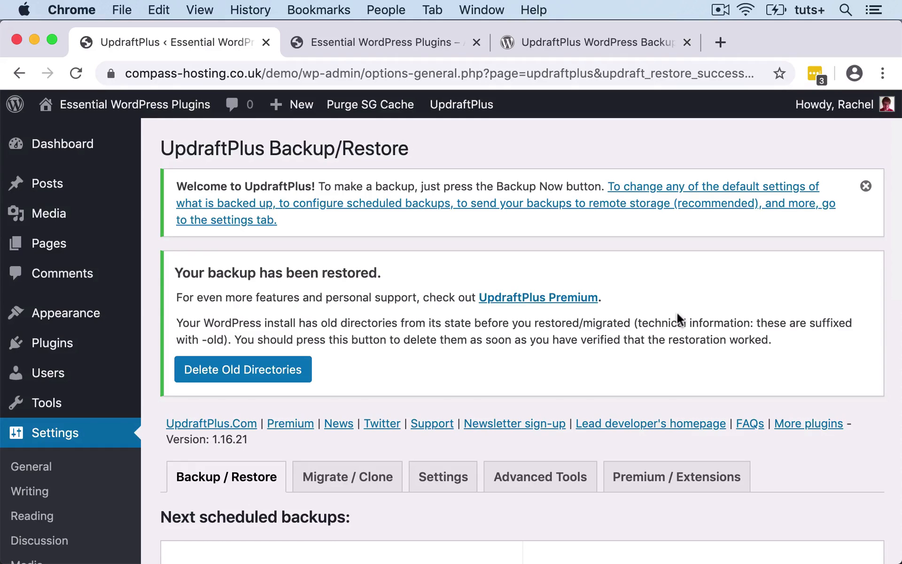
scroll(676, 313, "down", 1)
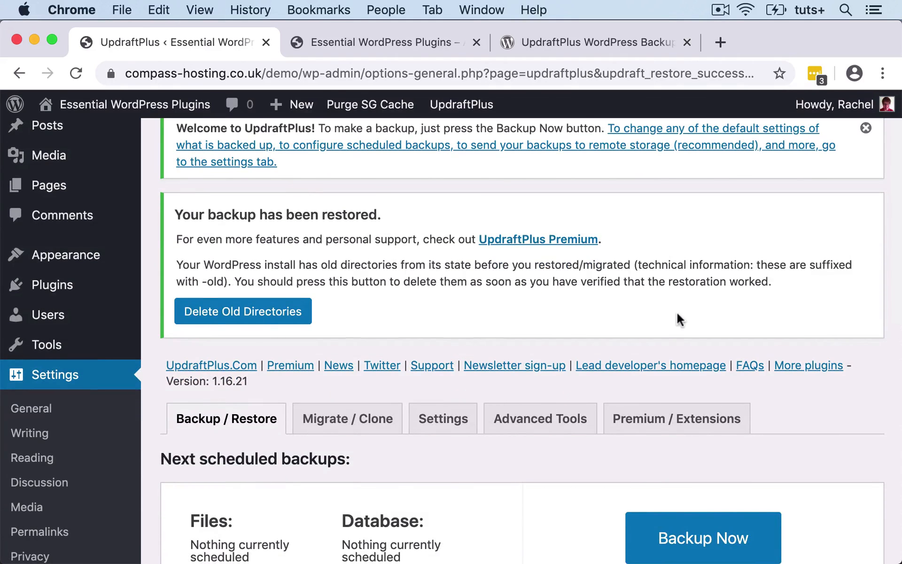
left_click(447, 428)
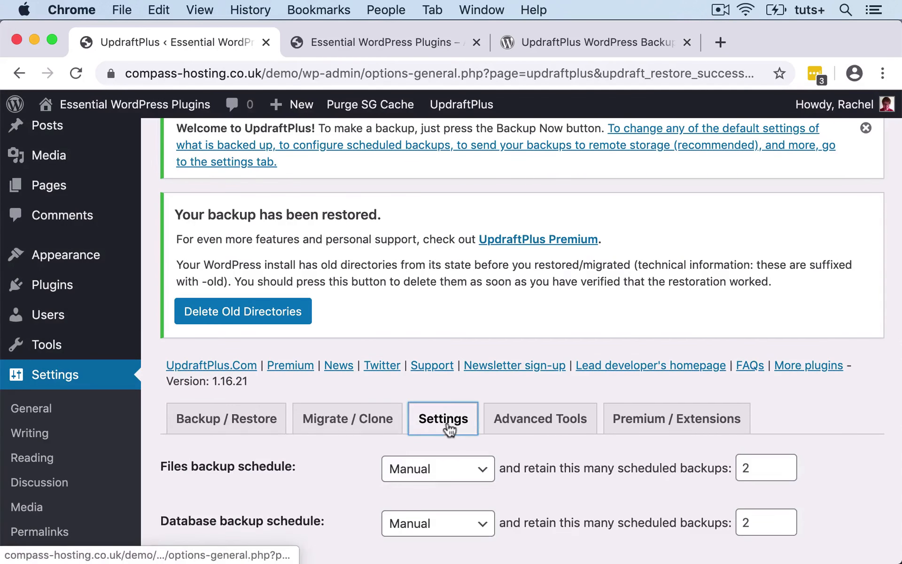
scroll(449, 428, "down", 3)
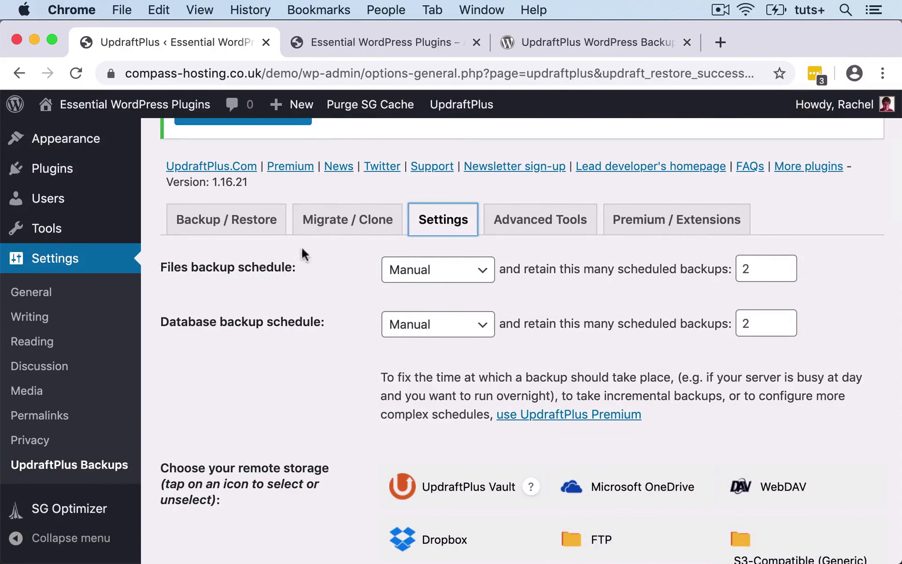
left_click(439, 278)
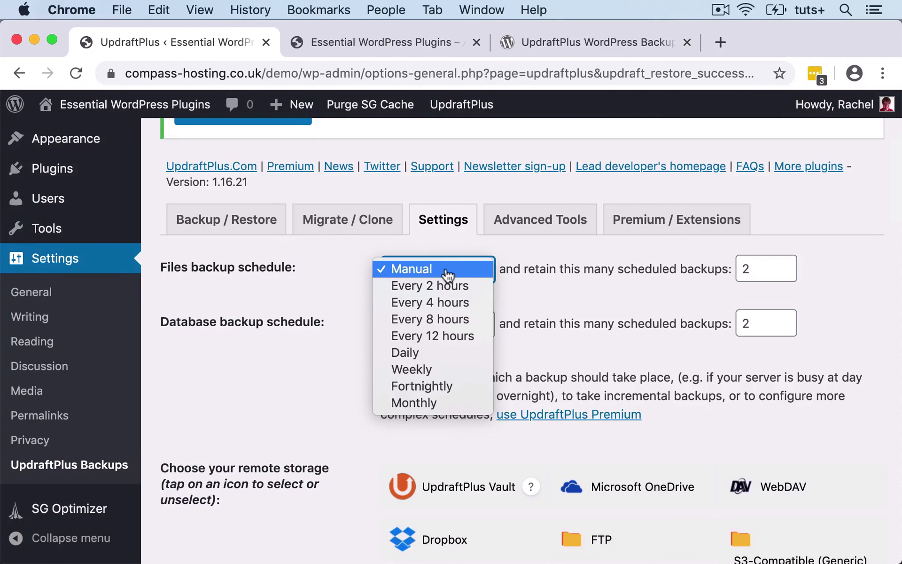
left_click(428, 369)
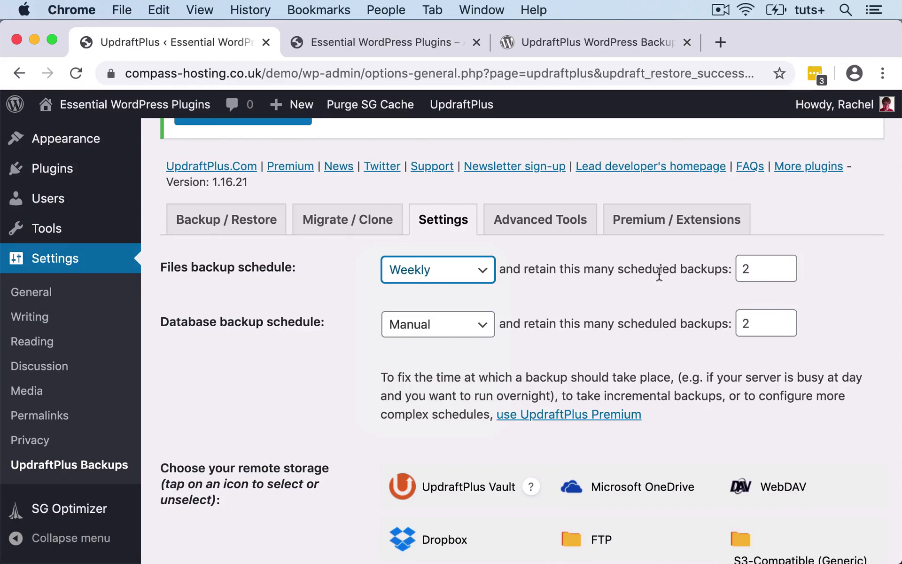
left_click(759, 269)
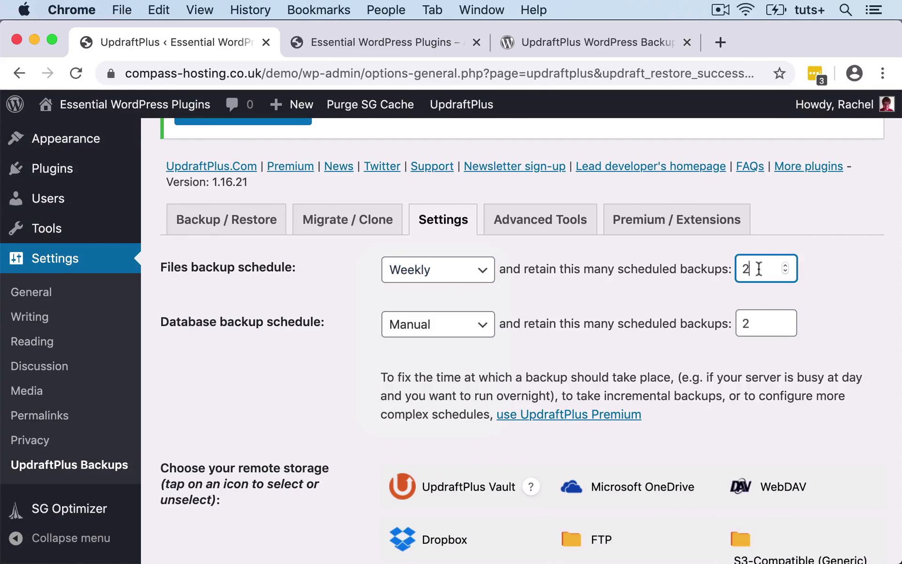
key("BackSpace")
type("4")
left_click(656, 300)
- Set the database backup schedule to Weekly and retain 4 scheduled backups
left_click(432, 325)
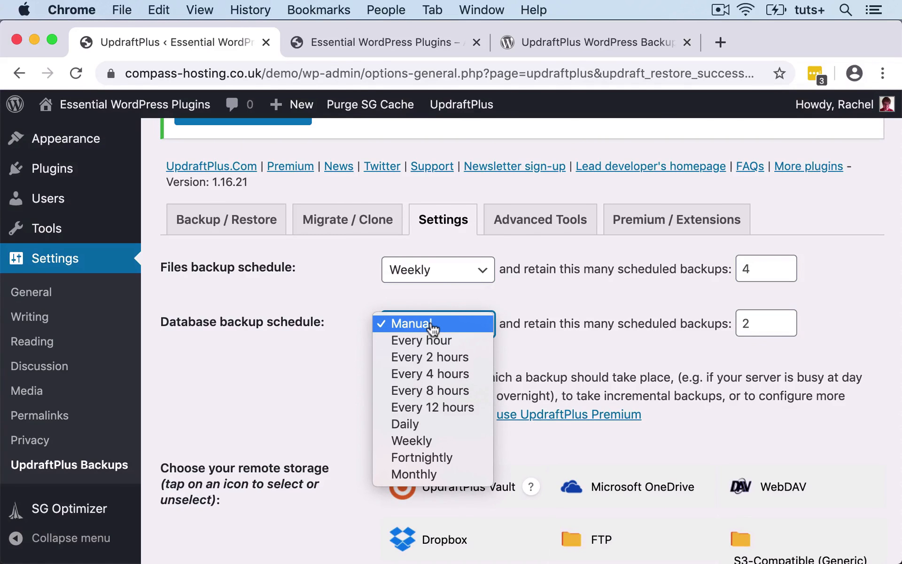
left_click(420, 441)
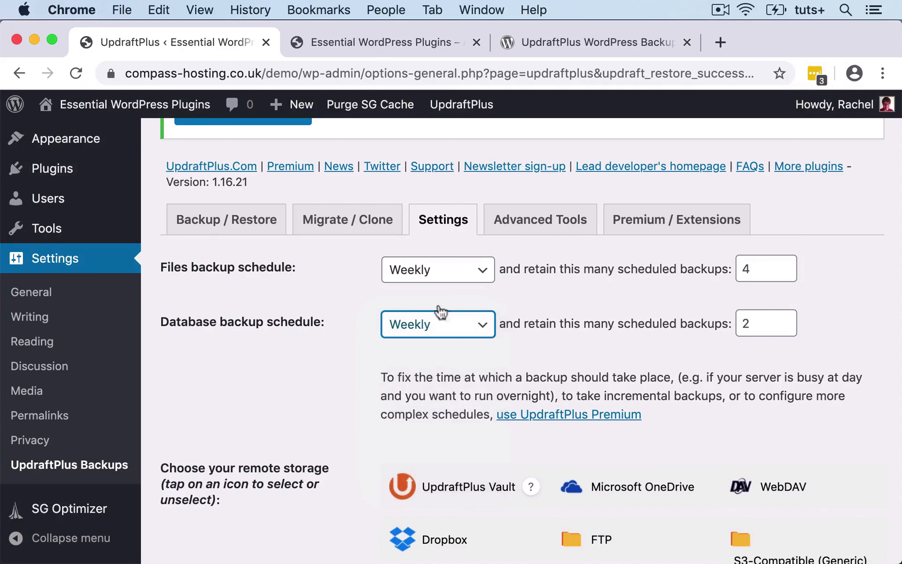
left_click(761, 324)
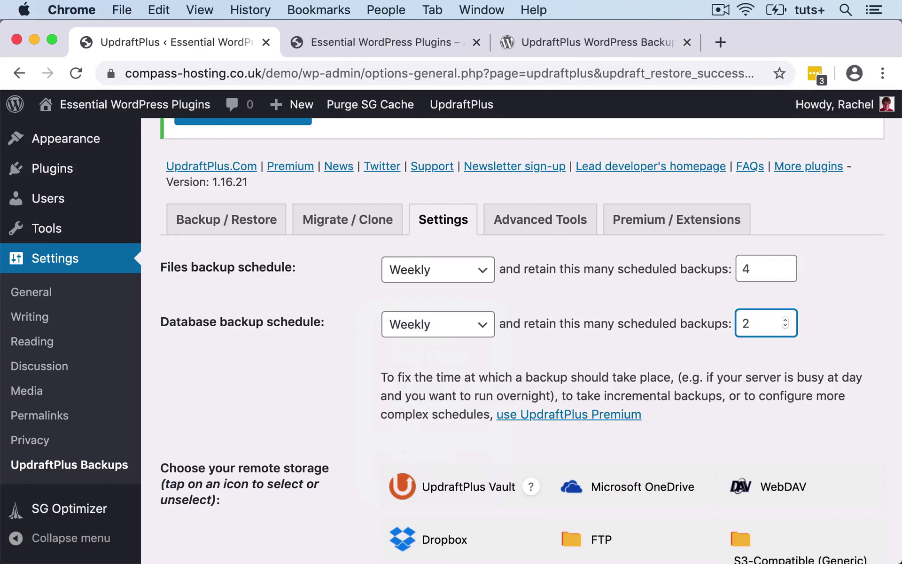
key("BackSpace")
type("4")
left_click(646, 343)
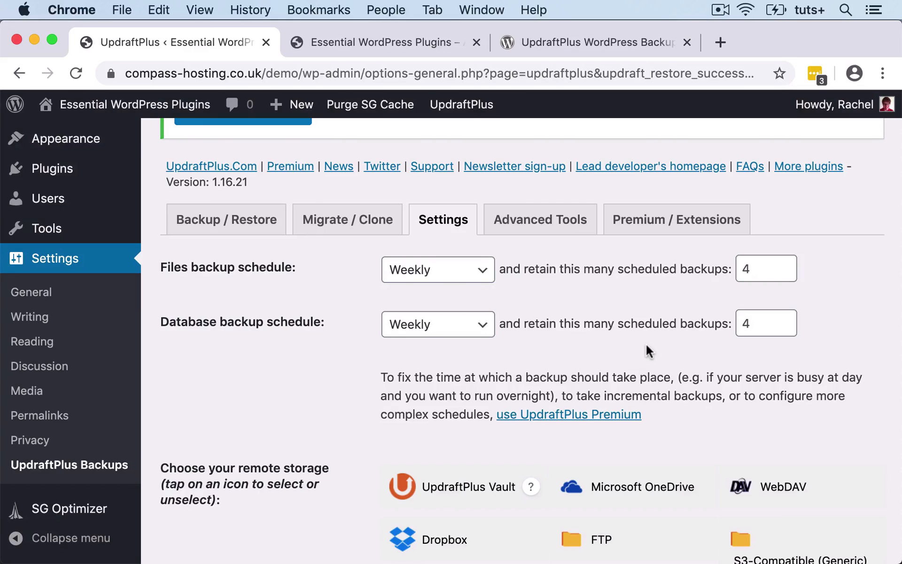
- Review the remote storage destinations offered below the backup schedules in the UpdraftPlus settings
scroll(646, 346, "down", 1)
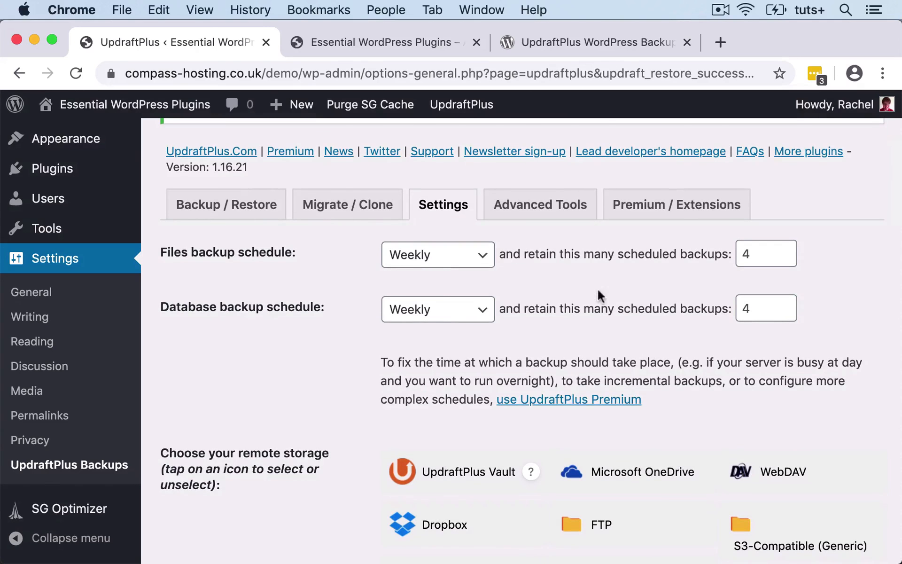
scroll(616, 318, "down", 5)
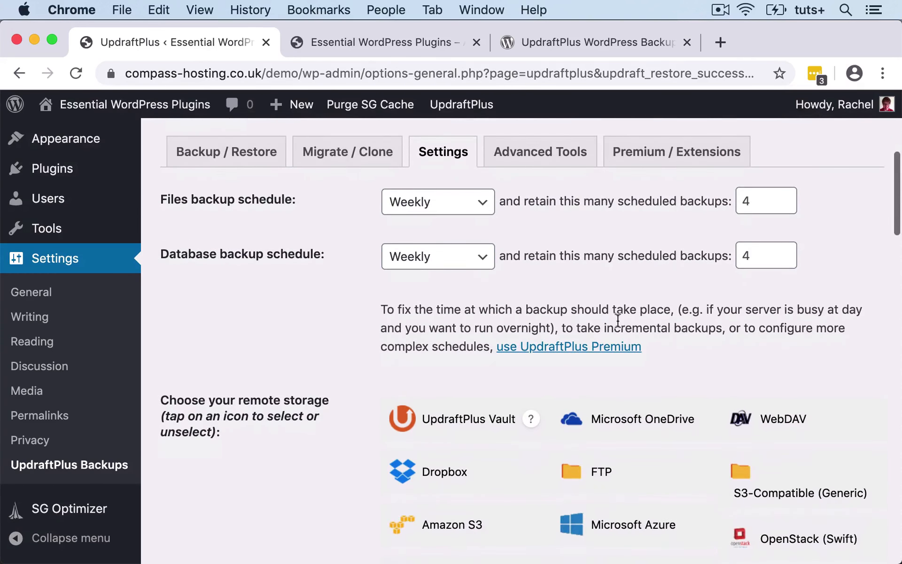
scroll(641, 252, "down", 2)
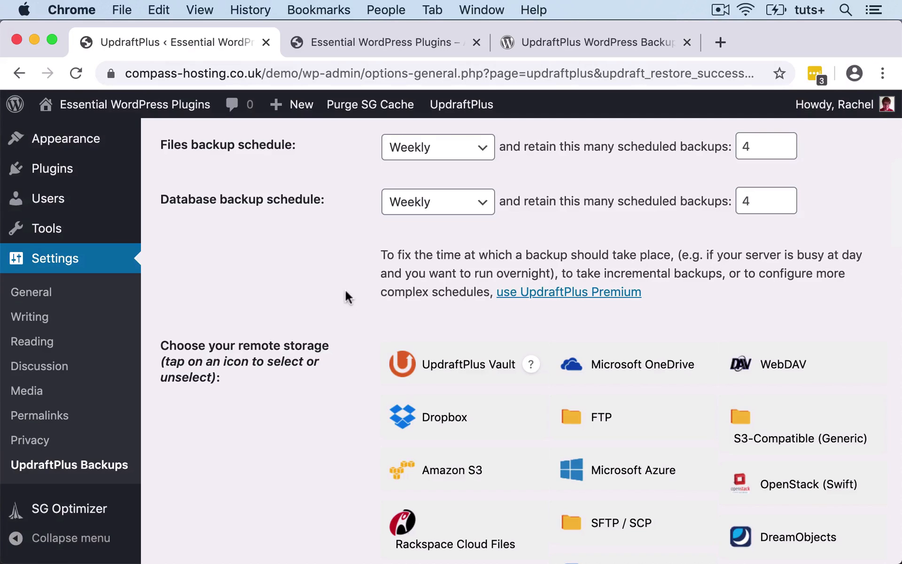
scroll(345, 292, "down", 3)
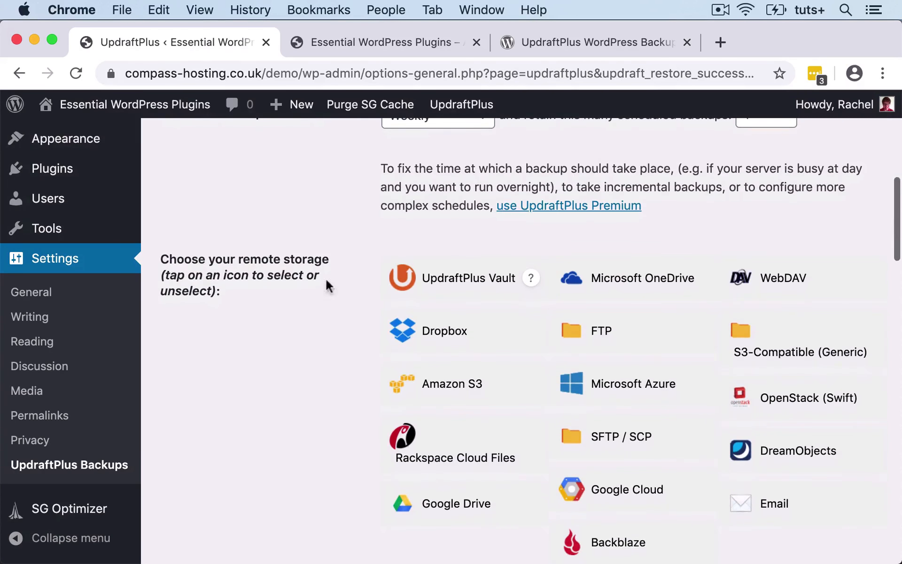
scroll(323, 329, "down", 3)
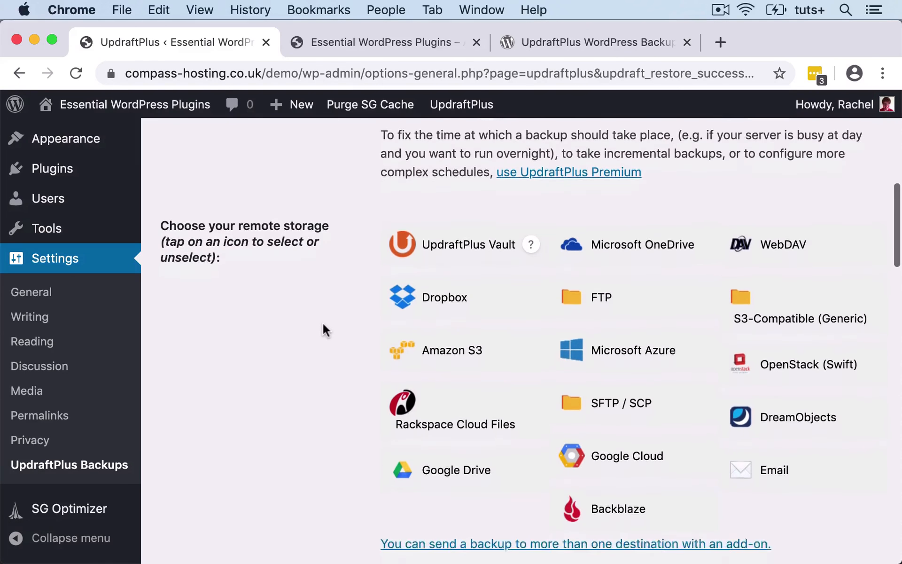
scroll(322, 324, "up", 1)
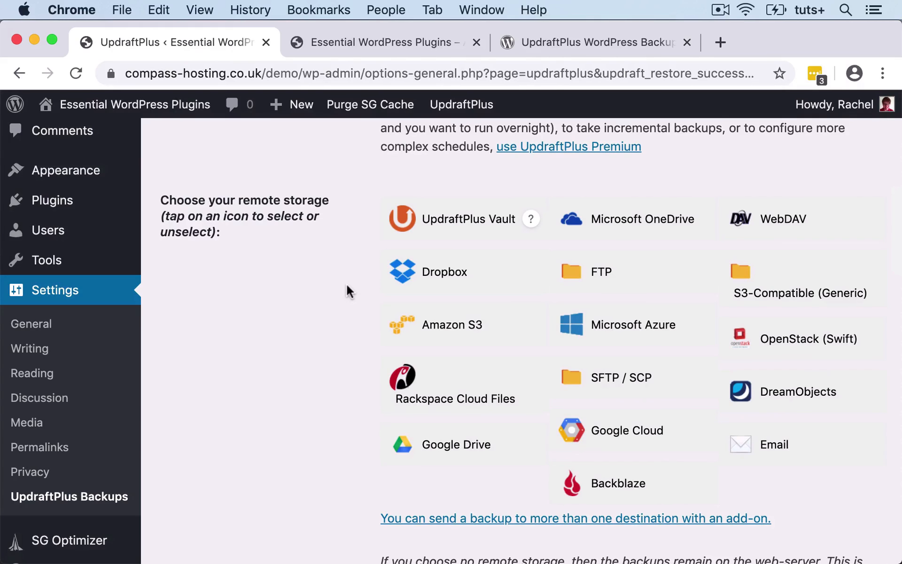
- Examine the UpdraftPlus Premium page, including the Free versus Premium features comparison and the Updraft team's other plugins
scroll(347, 286, "up", 10)
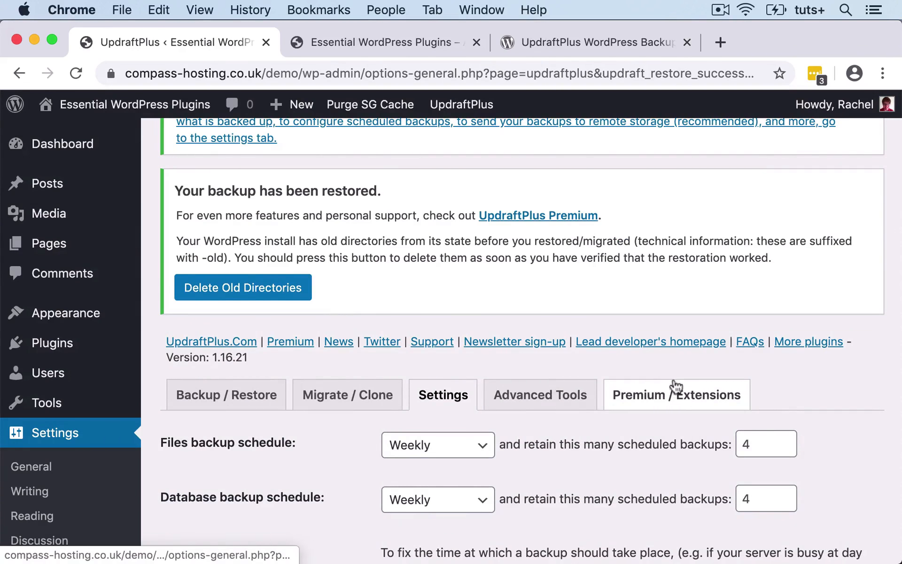
left_click(668, 402)
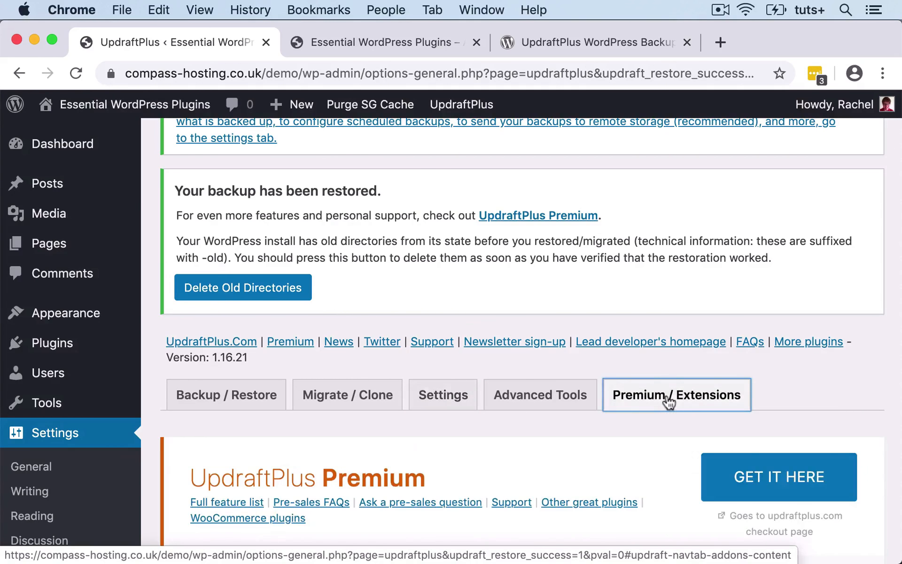
scroll(648, 400, "down", 4)
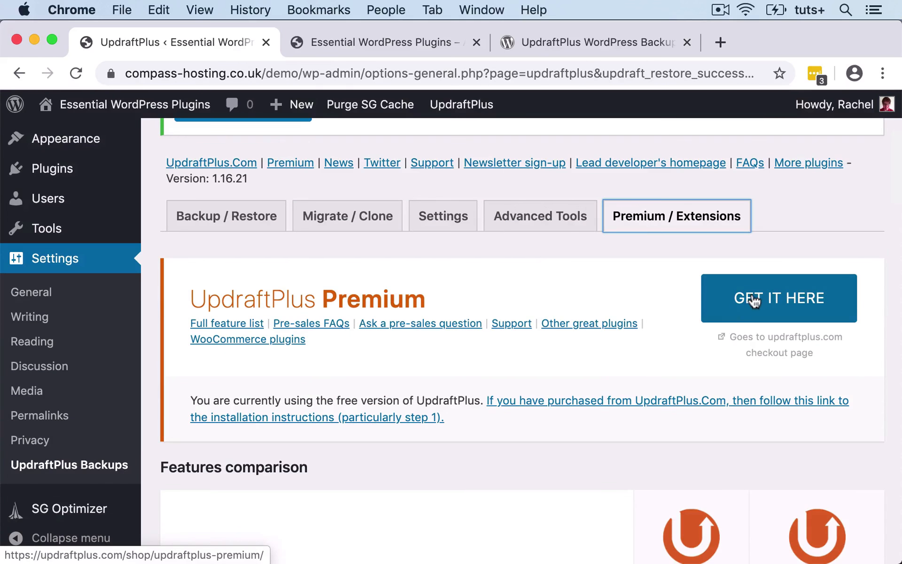
scroll(659, 324, "down", 7)
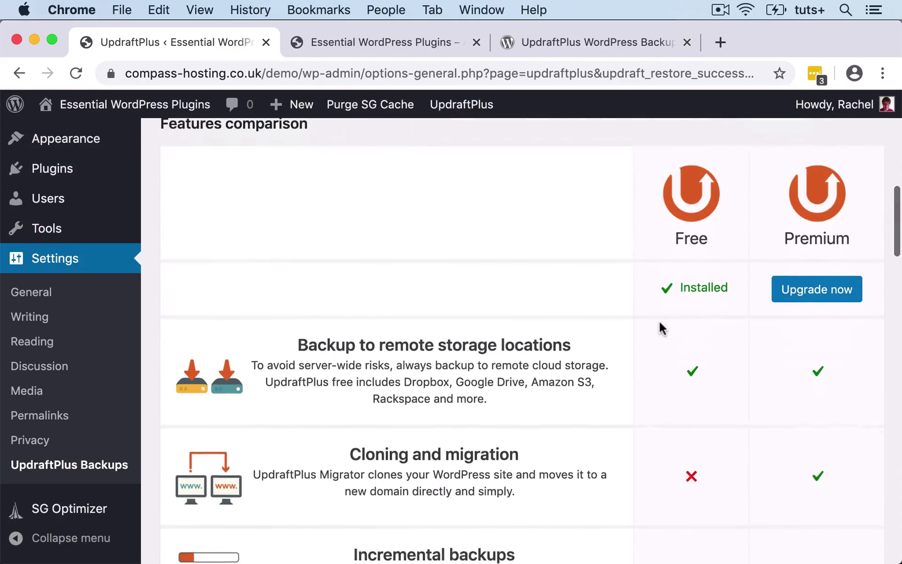
scroll(624, 375, "down", 13)
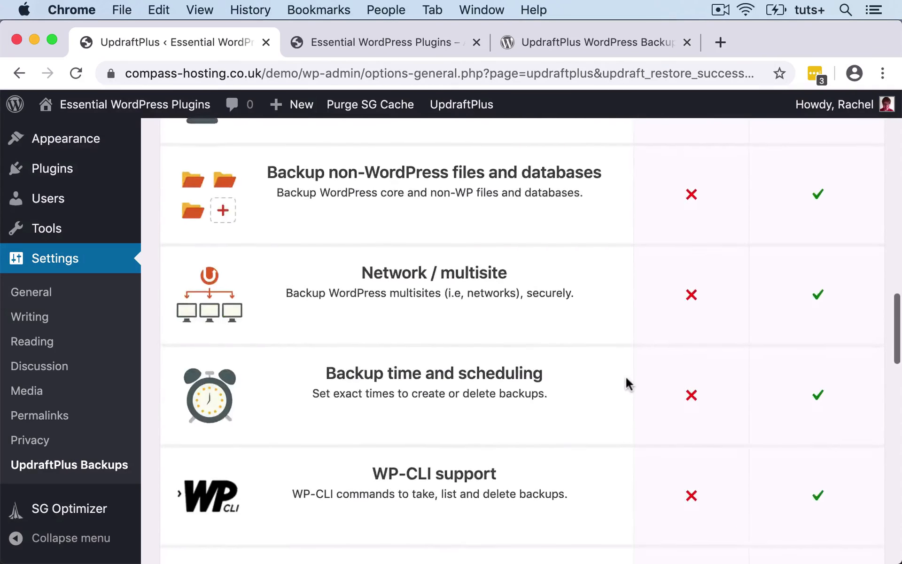
scroll(626, 379, "down", 15)
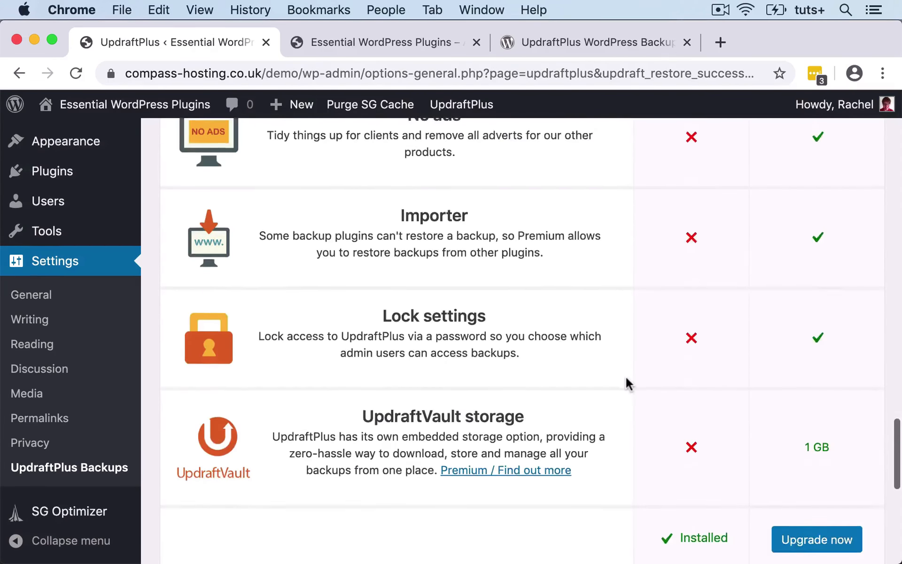
scroll(626, 377, "down", 6)
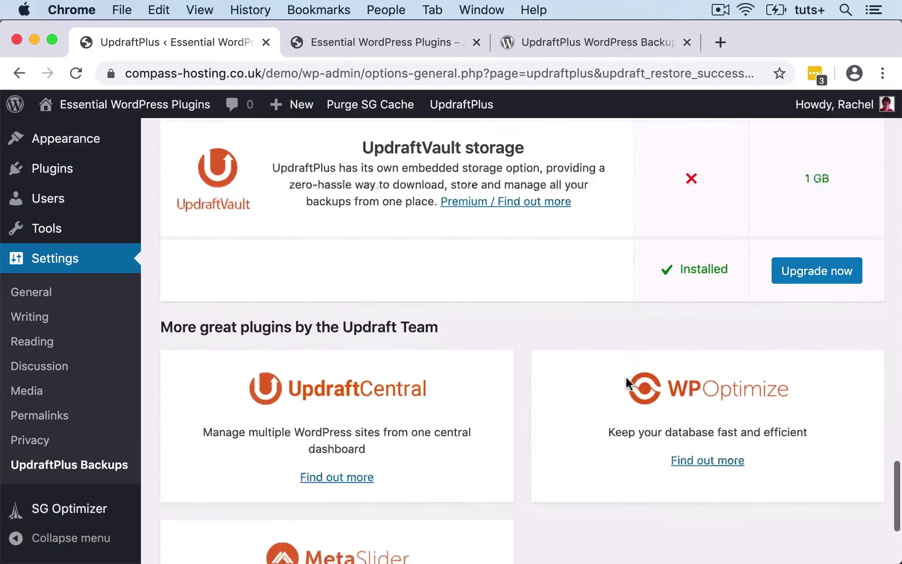
scroll(626, 376, "down", 2)
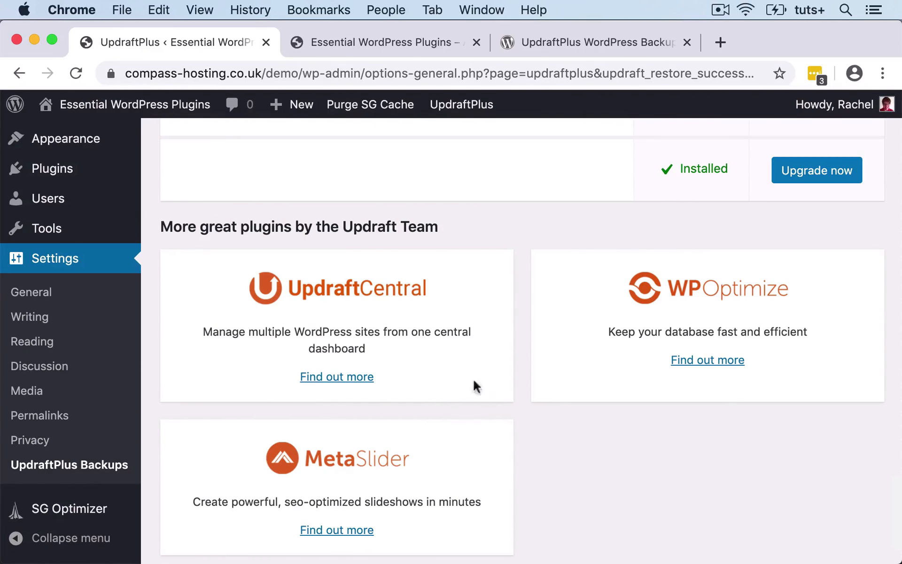
scroll(561, 362, "up", 20)
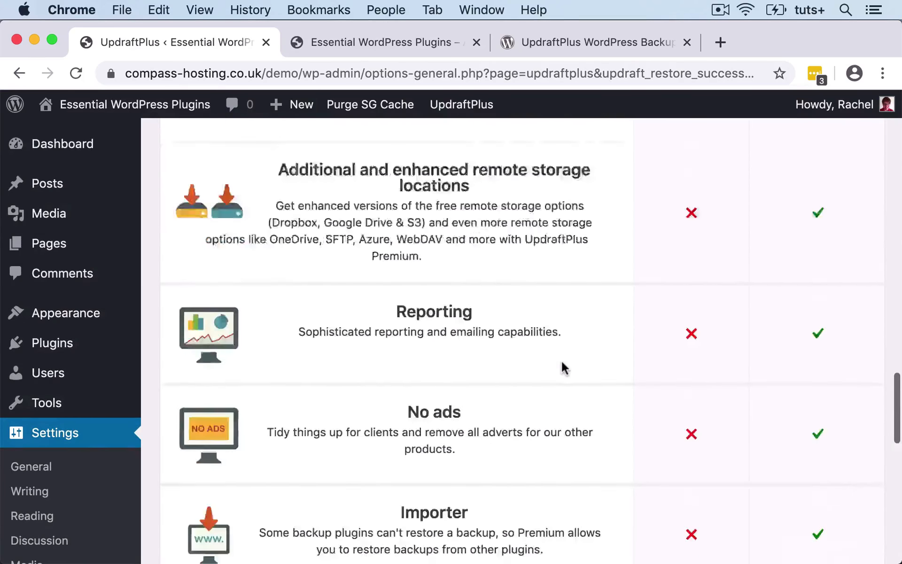
scroll(561, 367, "up", 5)
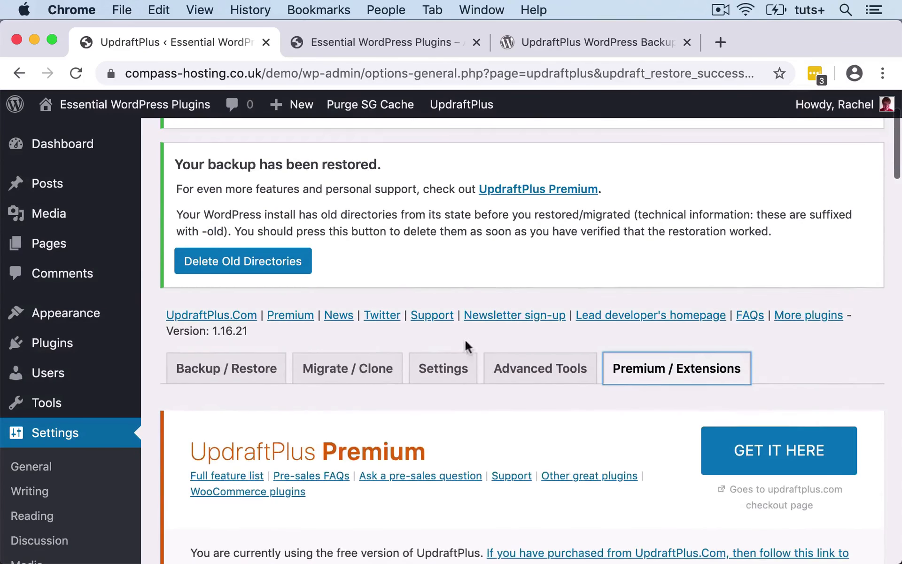
- Return to the UpdraftPlus backup settings and choose Dropbox as the remote storage
left_click(443, 368)
scroll(545, 389, "down", 5)
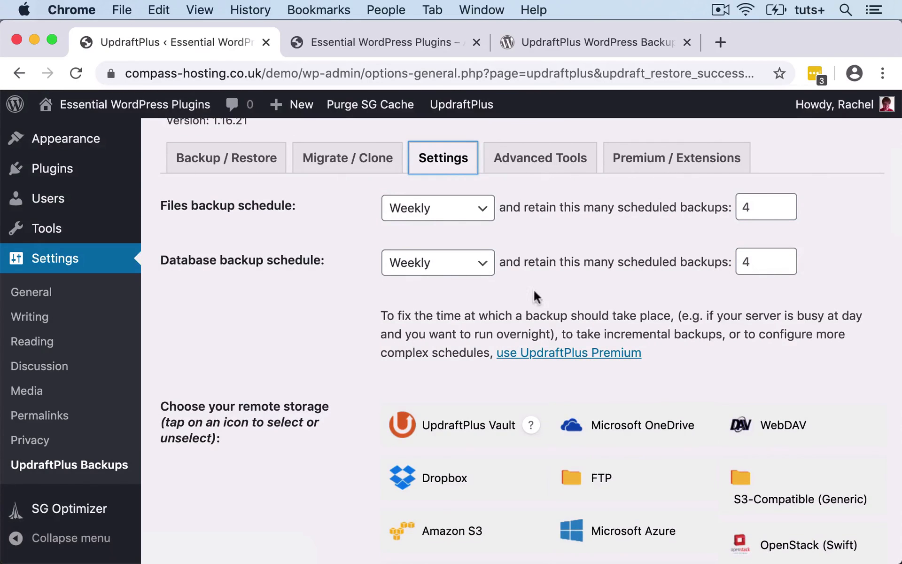
scroll(455, 338, "down", 3)
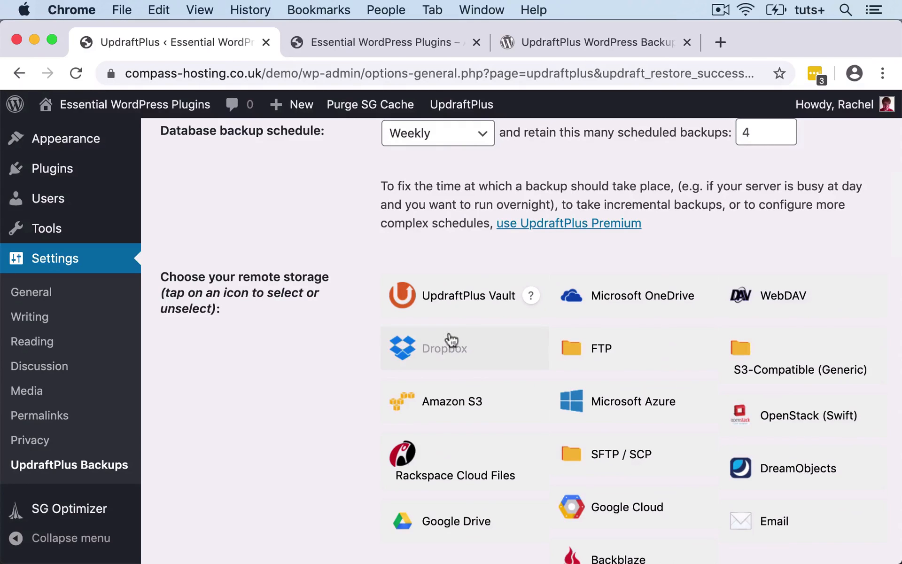
left_click(443, 354)
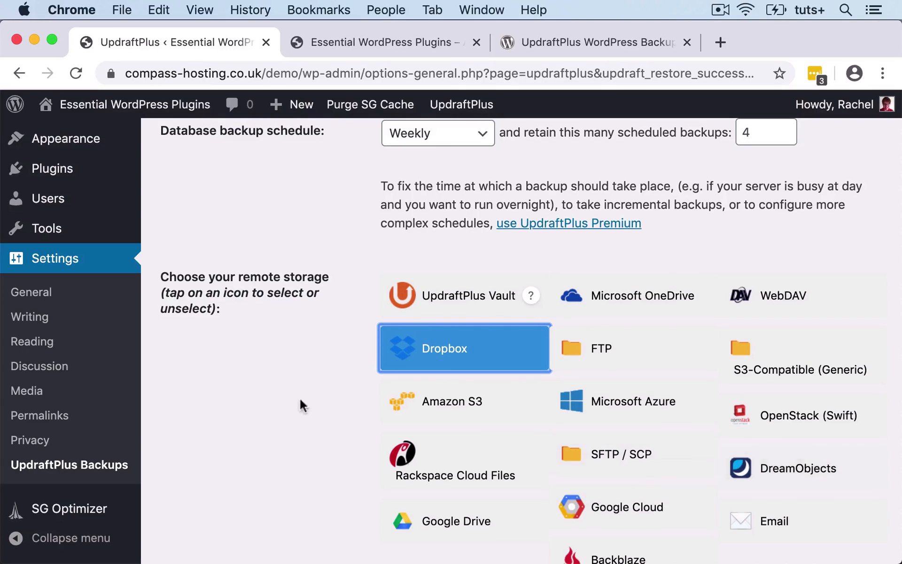
- Review the Dropbox authentication instructions and the files backup contents with the exclusion rules for Uploads and Others
scroll(315, 421, "down", 2)
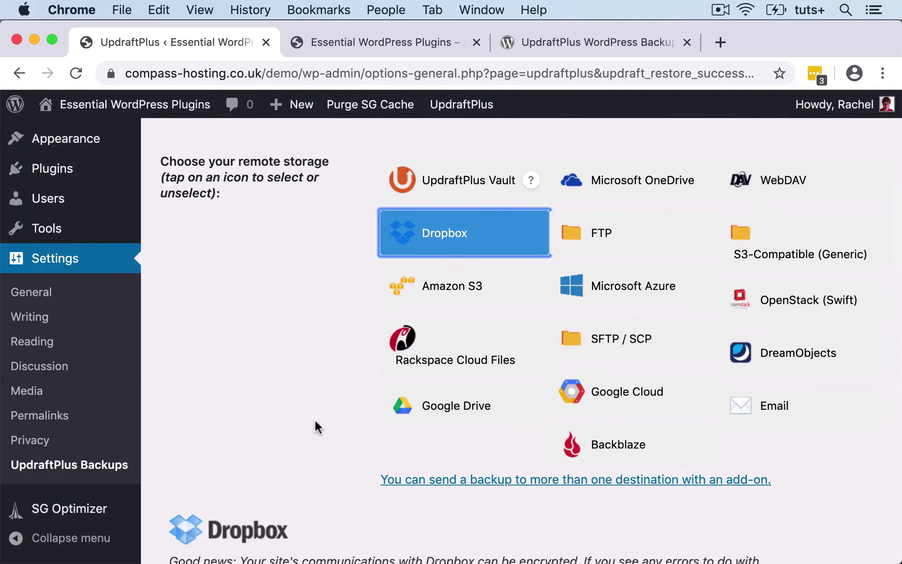
scroll(314, 426, "down", 6)
scroll(331, 385, "down", 3)
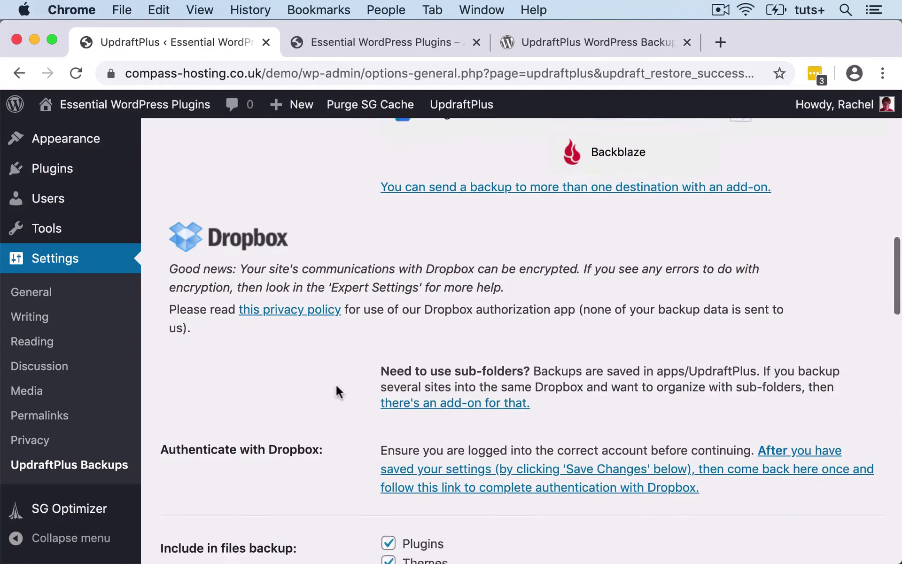
scroll(336, 385, "down", 1)
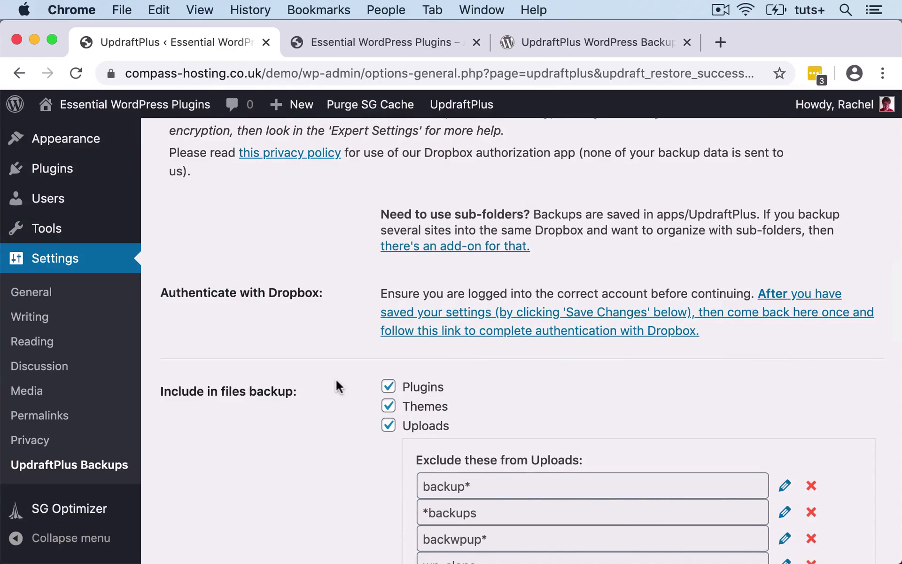
scroll(361, 388, "down", 4)
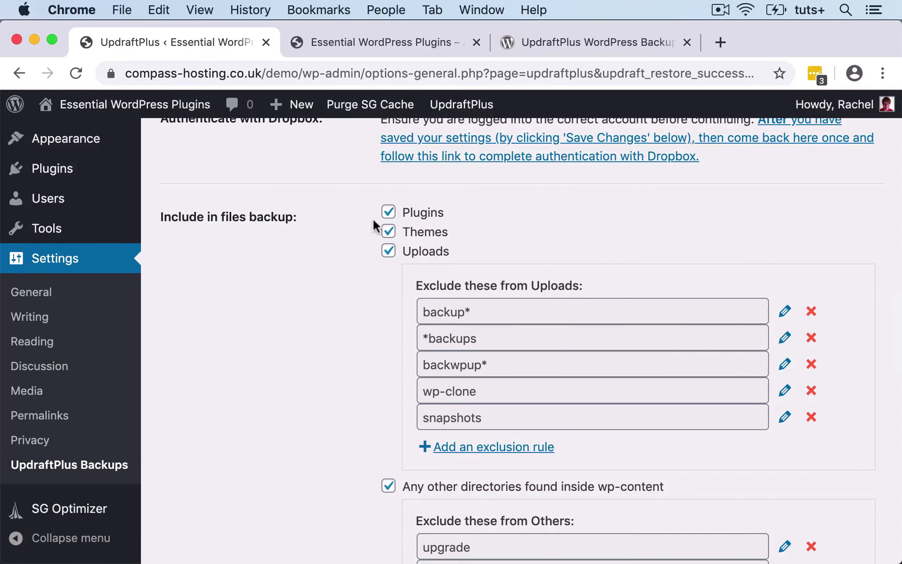
scroll(387, 337, "down", 7)
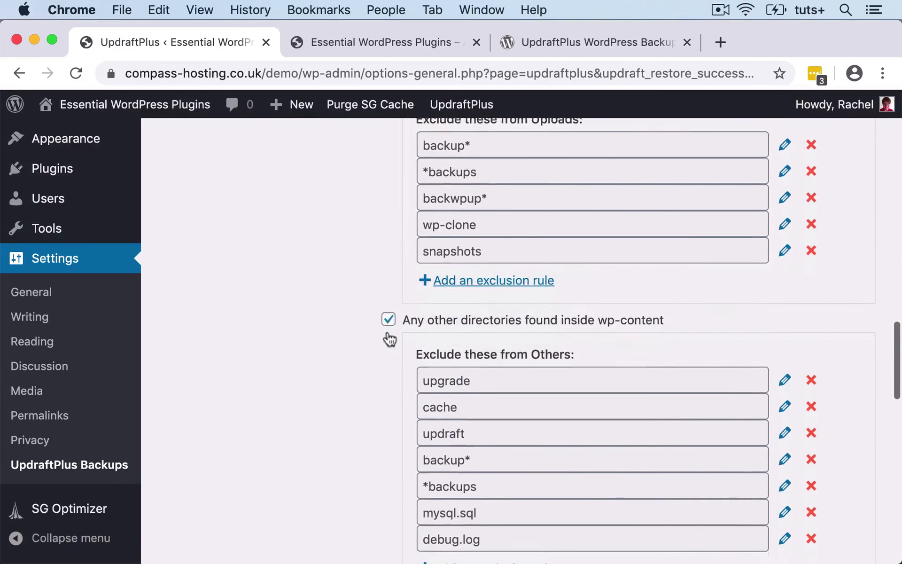
scroll(363, 290, "up", 6)
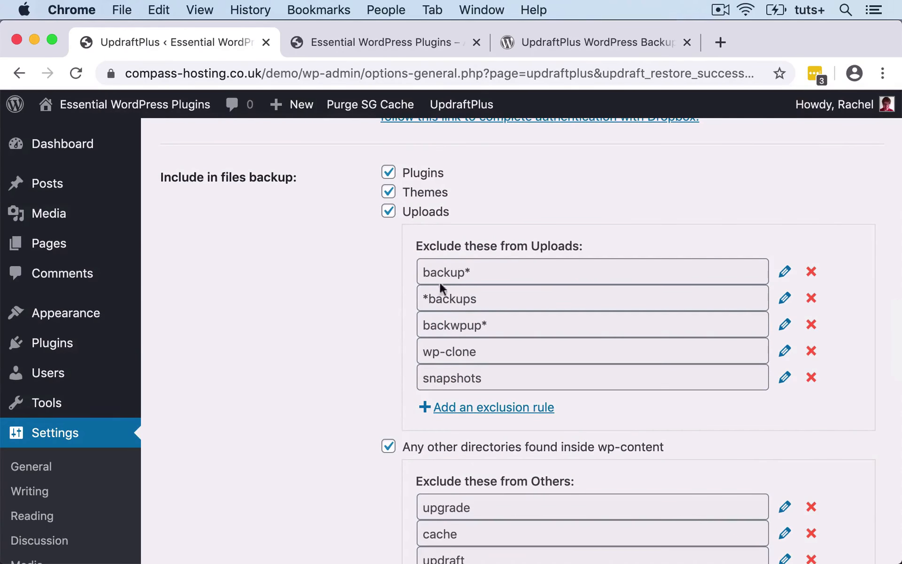
scroll(349, 365, "down", 3)
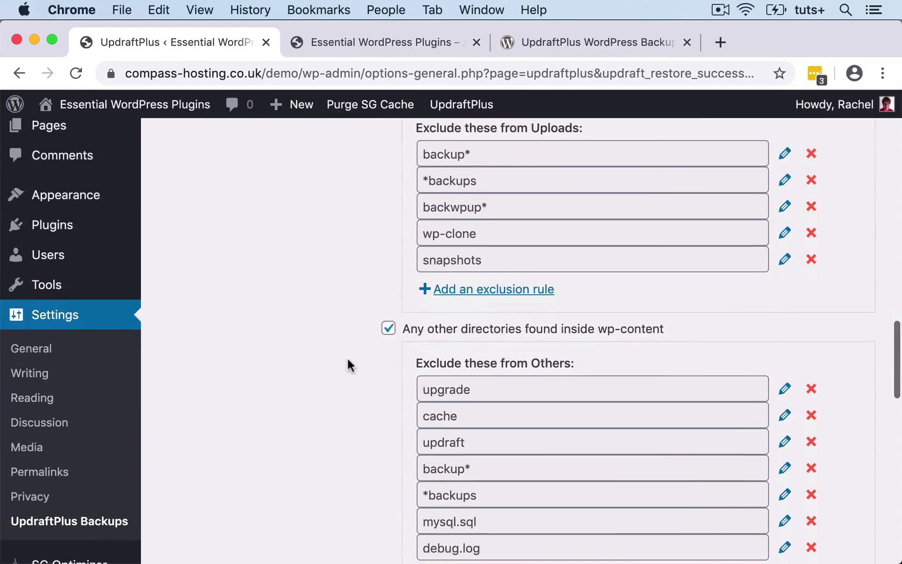
scroll(347, 360, "down", 4)
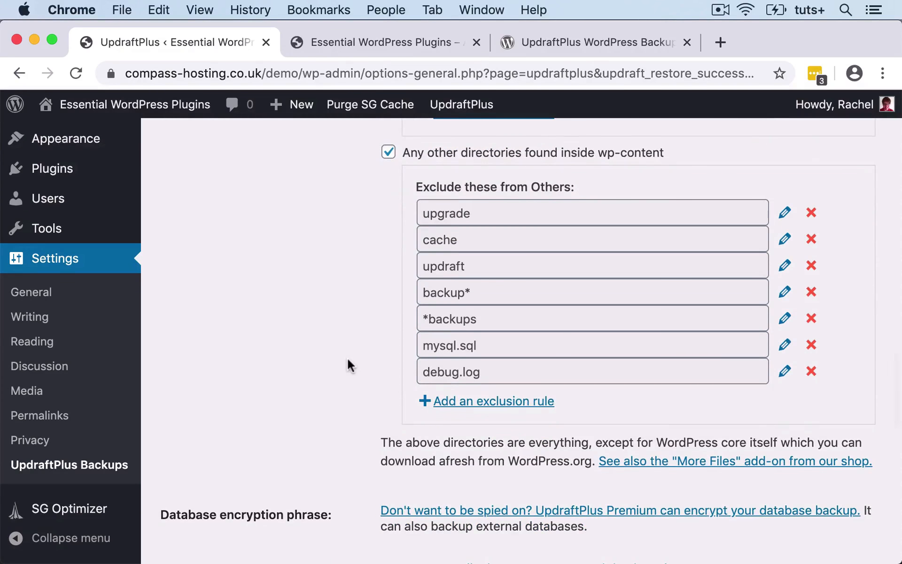
scroll(348, 359, "up", 1)
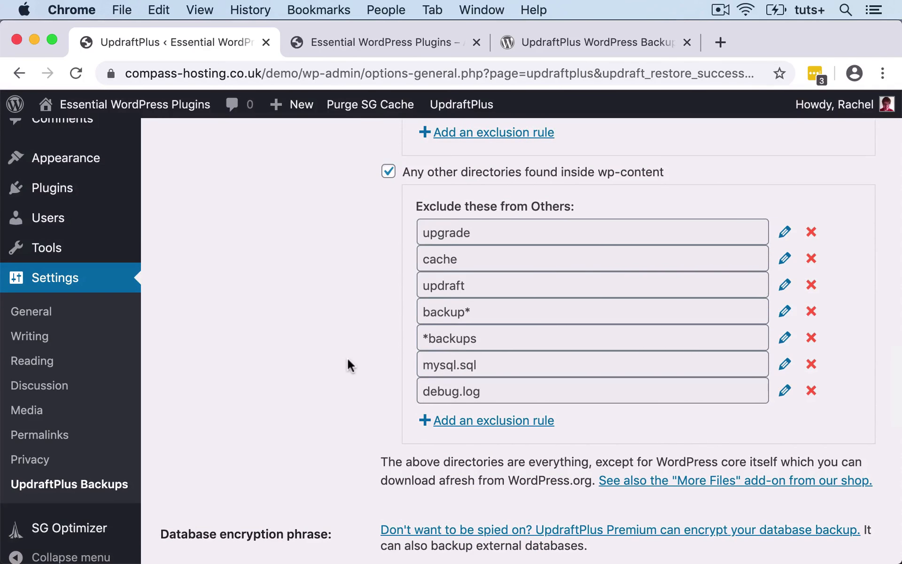
scroll(348, 360, "down", 1)
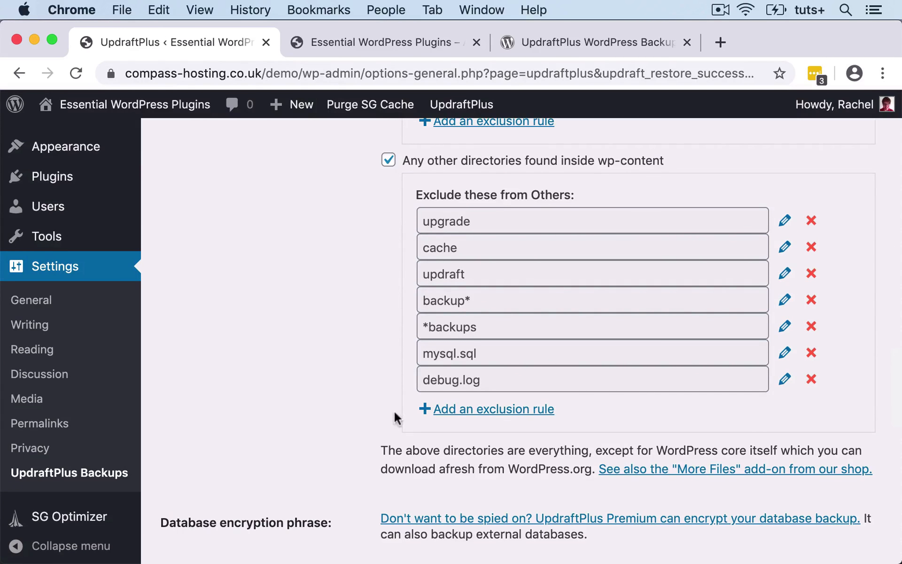
- Enable the basic backup report sent by email to the site's admin address
scroll(355, 394, "down", 5)
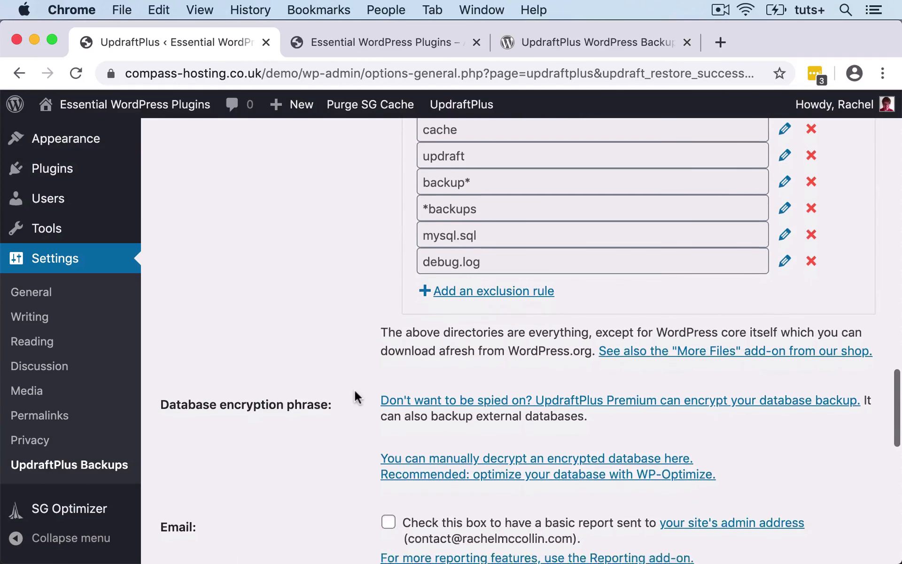
scroll(355, 394, "down", 3)
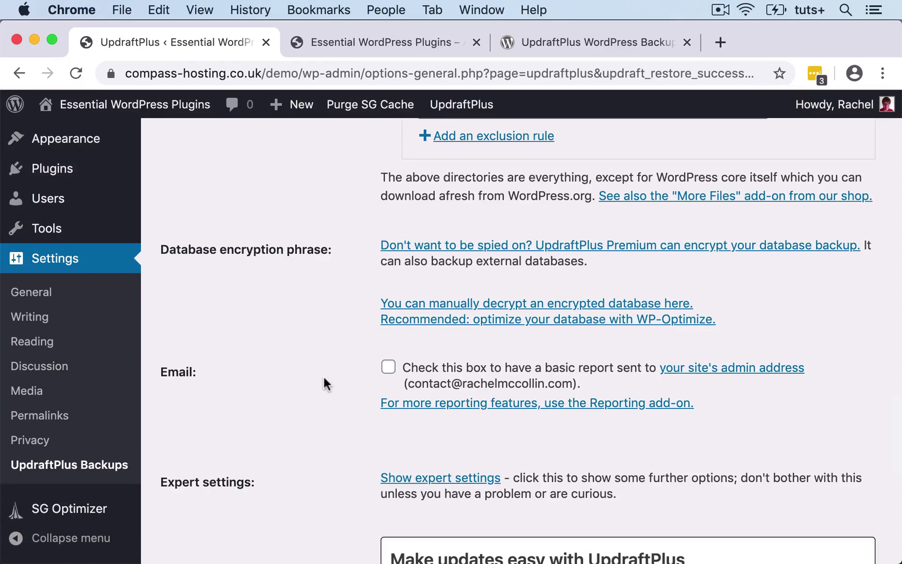
scroll(323, 377, "down", 2)
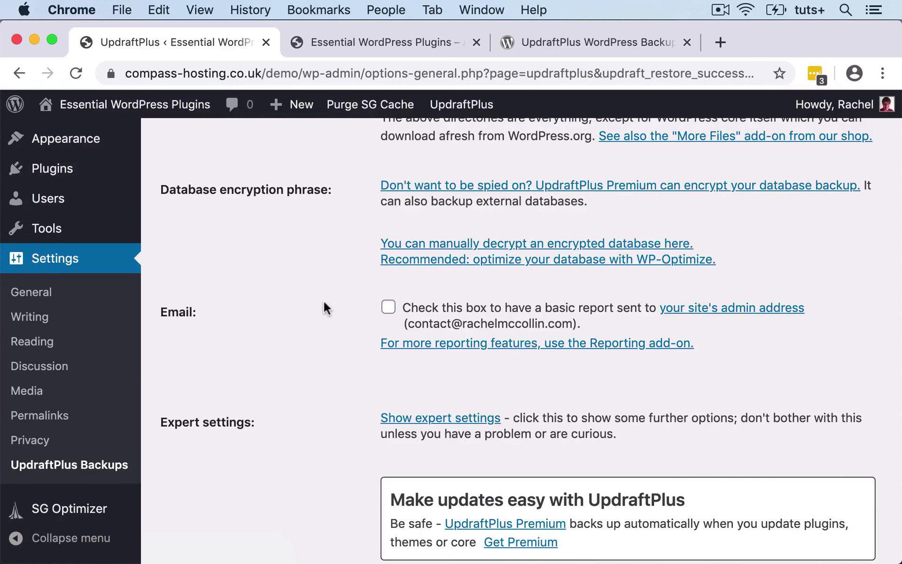
scroll(324, 299, "down", 1)
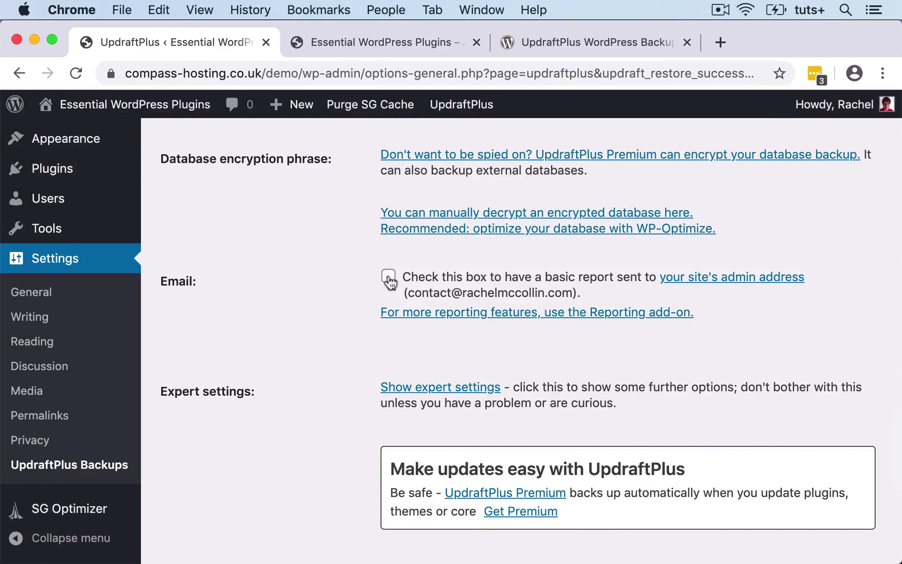
left_click(388, 281)
scroll(313, 374, "down", 5)
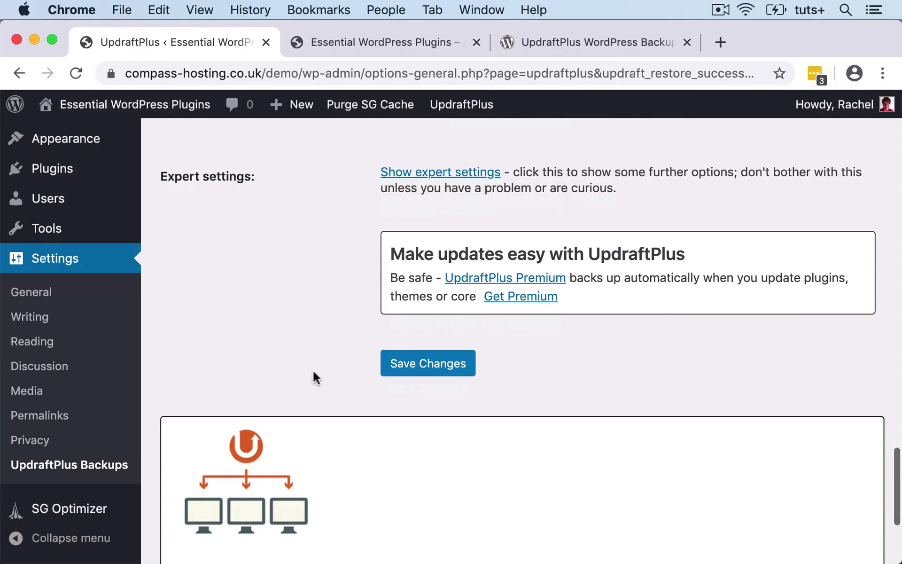
scroll(348, 263, "down", 1)
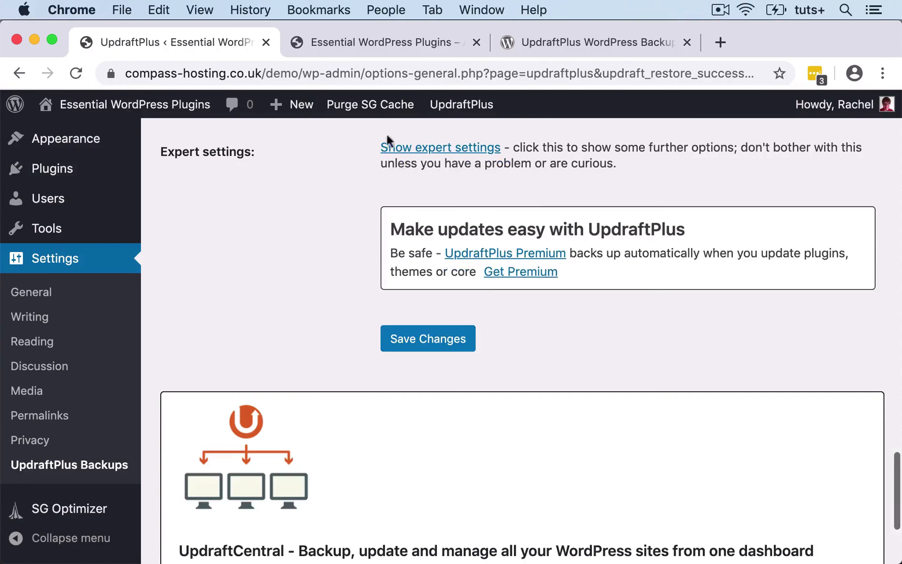
- Show the expert settings and review them, from debug mode, archive splitting and backup directory to the SSL options and automatic updates
left_click(422, 146)
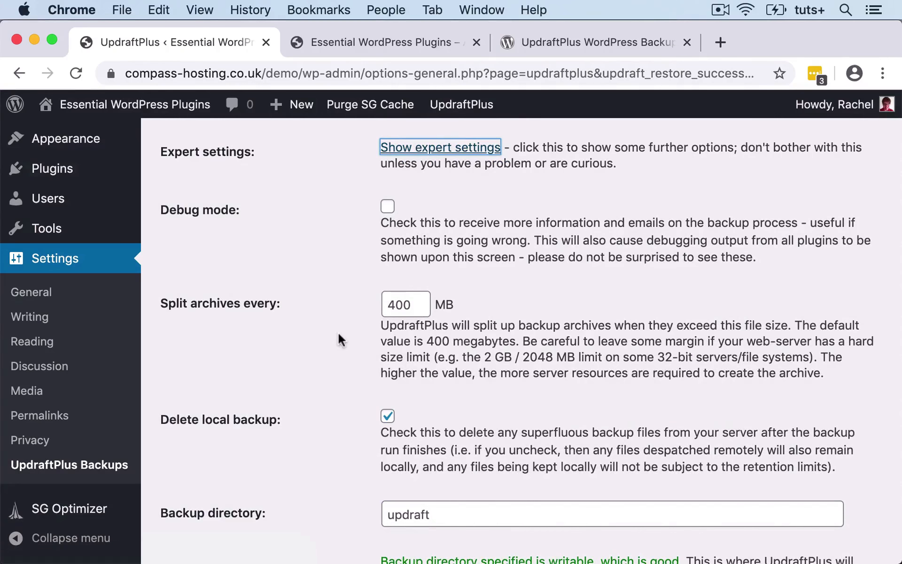
scroll(340, 338, "down", 4)
scroll(339, 342, "down", 2)
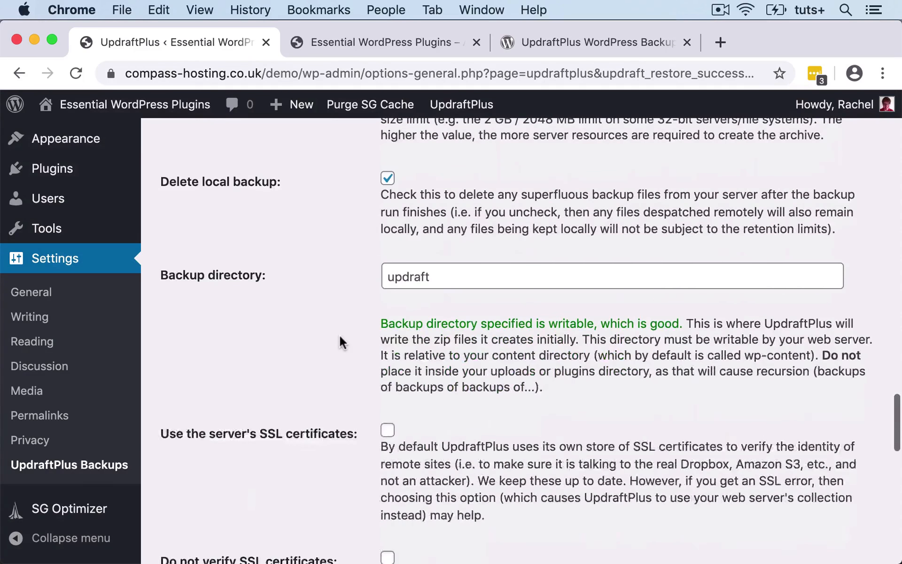
scroll(339, 341, "down", 2)
scroll(339, 342, "up", 6)
scroll(339, 334, "up", 2)
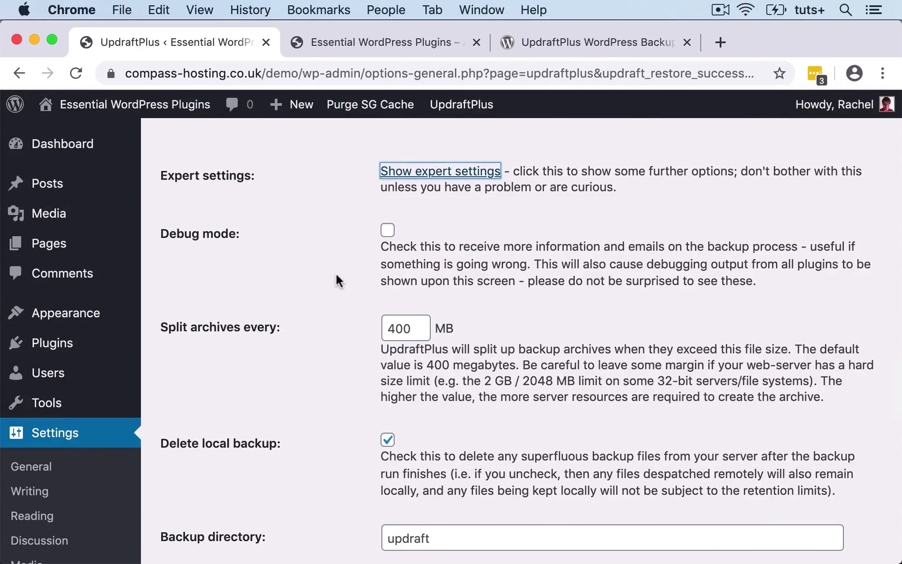
scroll(336, 277, "down", 9)
scroll(336, 277, "up", 9)
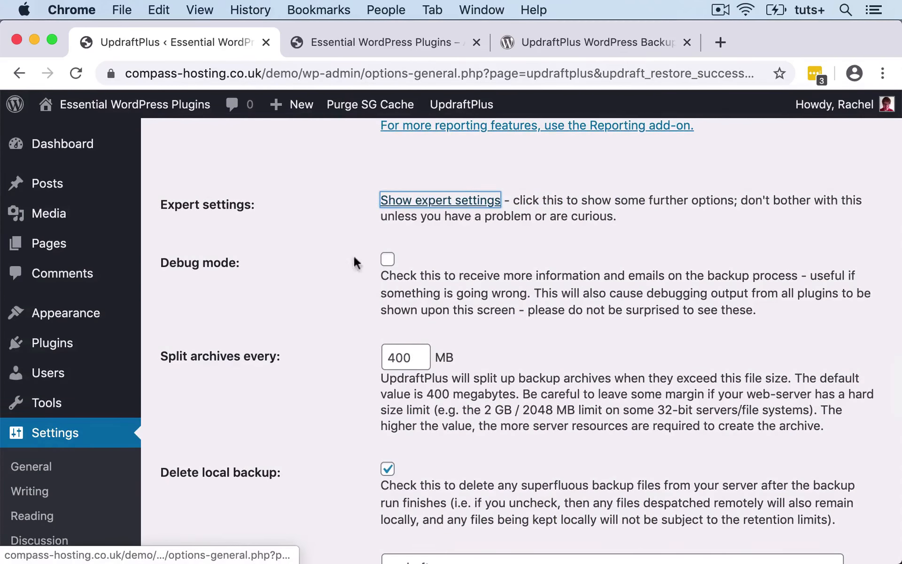
scroll(322, 291, "down", 9)
scroll(322, 291, "down", 11)
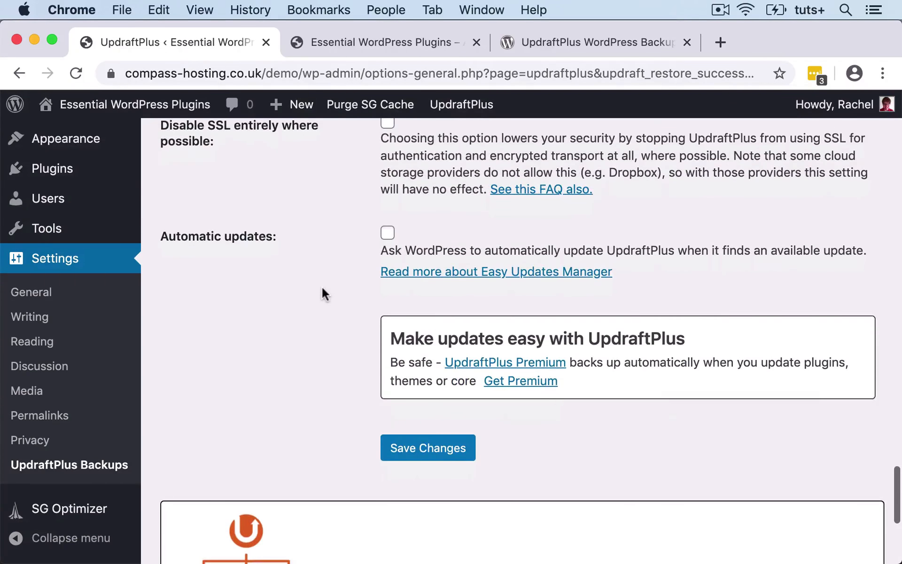
scroll(322, 292, "down", 1)
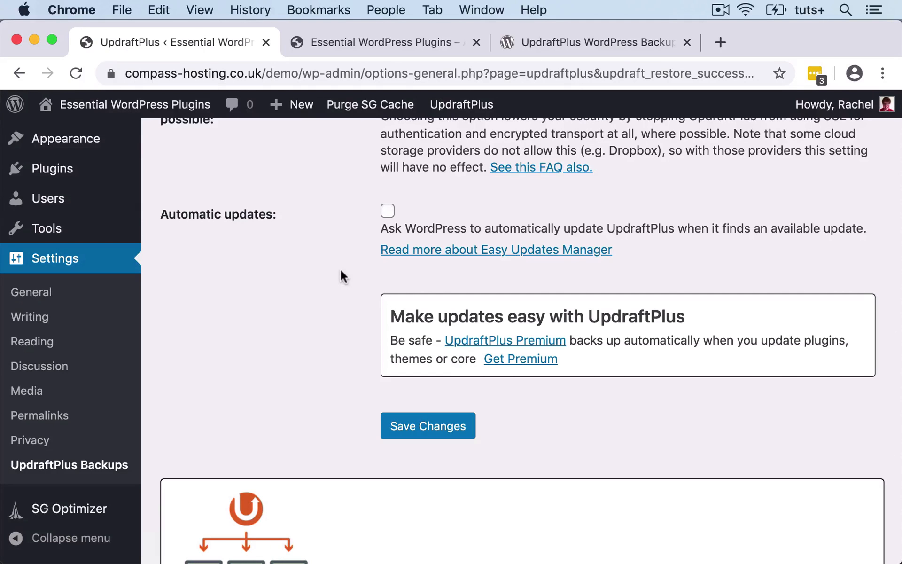
- Save the changes to the UpdraftPlus backup settings
scroll(340, 273, "down", 2)
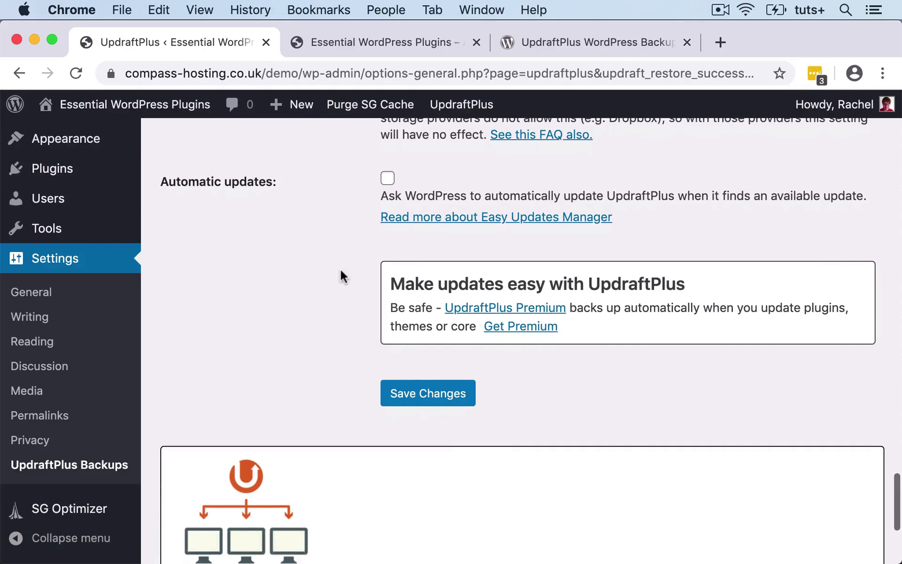
scroll(340, 271, "down", 3)
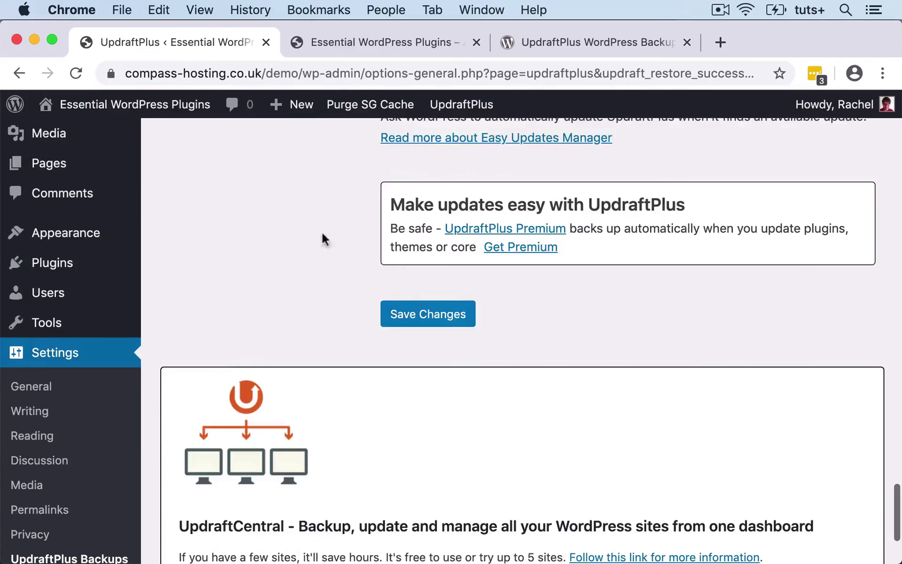
left_click(419, 315)
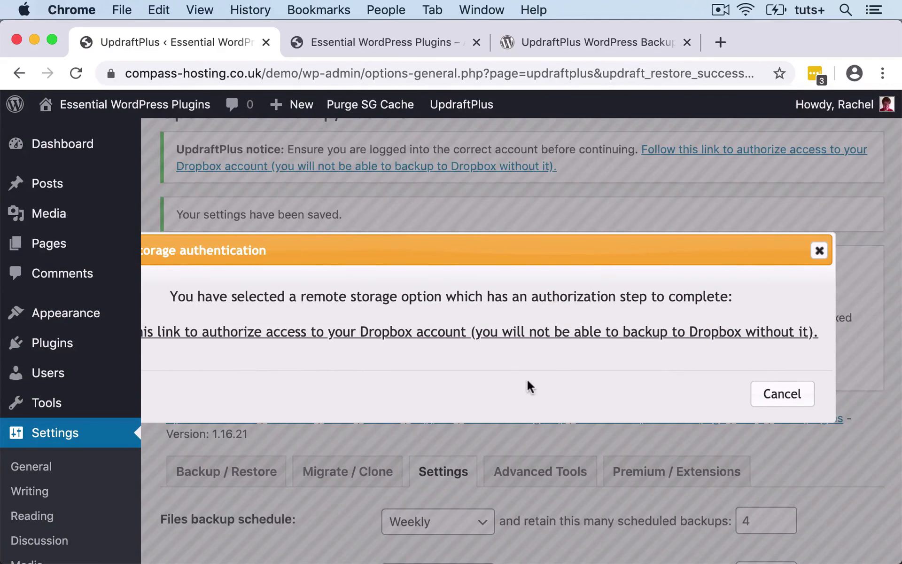
- Authorize UpdraftPlus to access the Dropbox account and complete the Dropbox setup
left_click(308, 333)
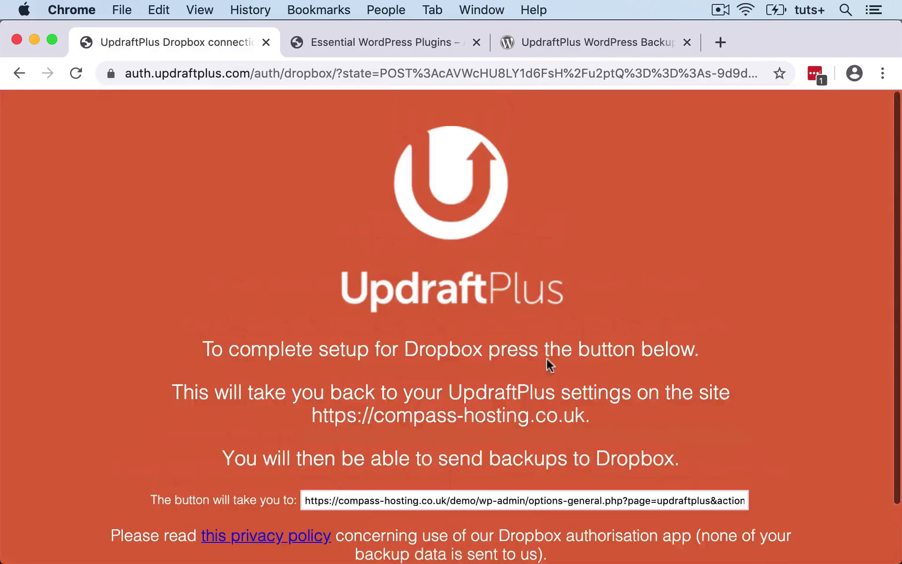
scroll(547, 359, "down", 2)
scroll(547, 360, "down", 1)
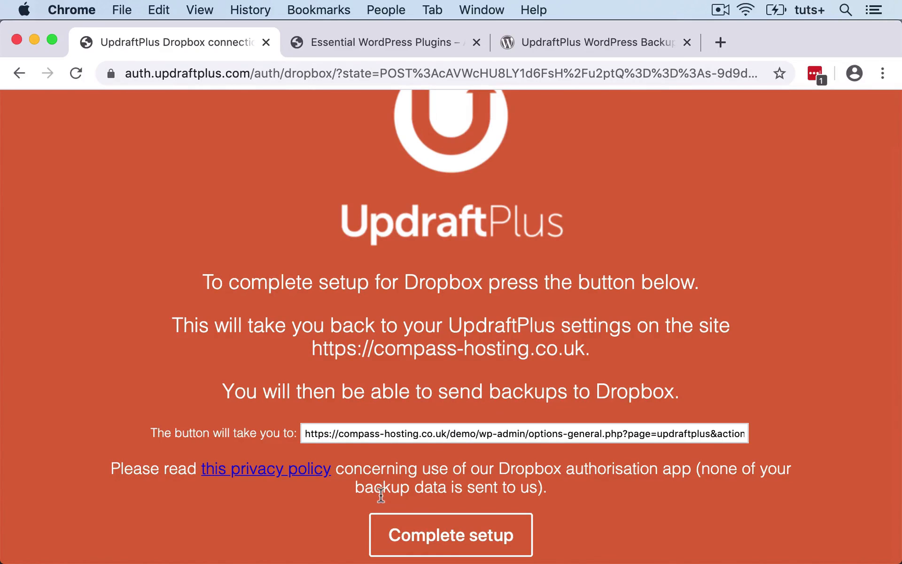
left_click(436, 534)
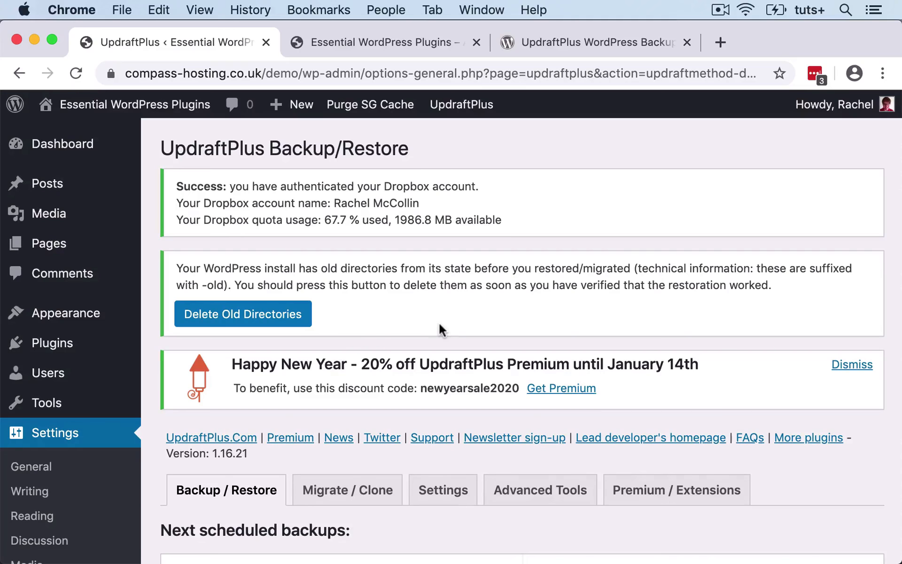
- Review the next scheduled backups, last log message and existing backups, and check the saved backup schedule settings
scroll(439, 325, "down", 10)
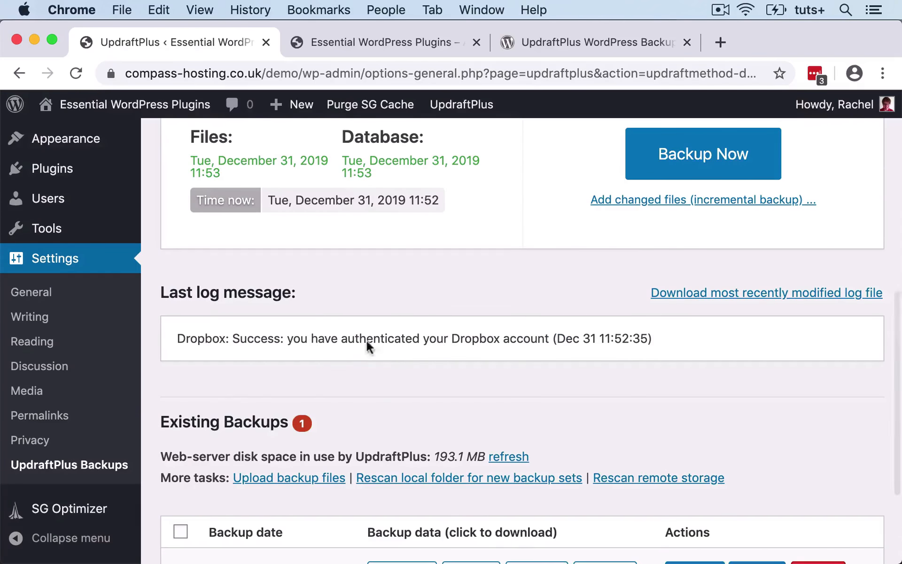
scroll(421, 393, "down", 3)
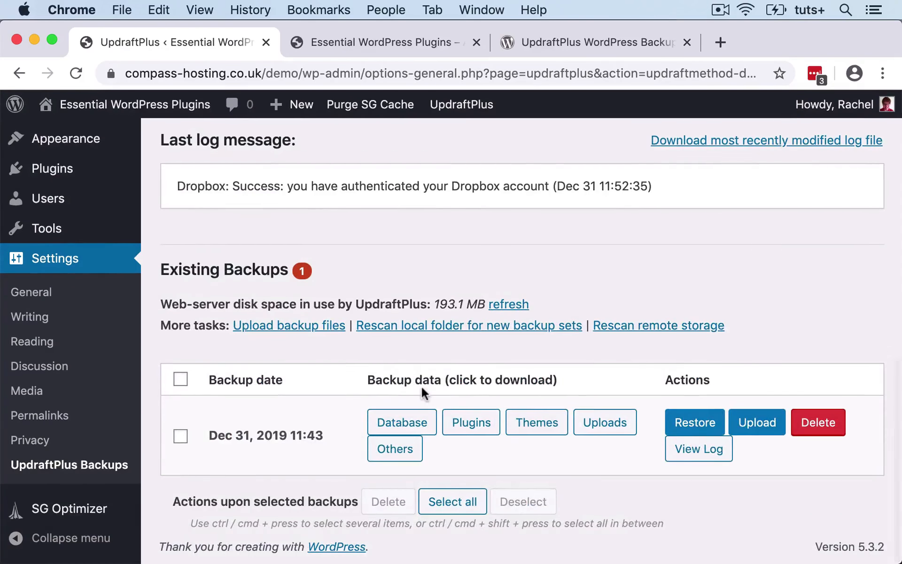
scroll(421, 384, "up", 13)
left_click(446, 475)
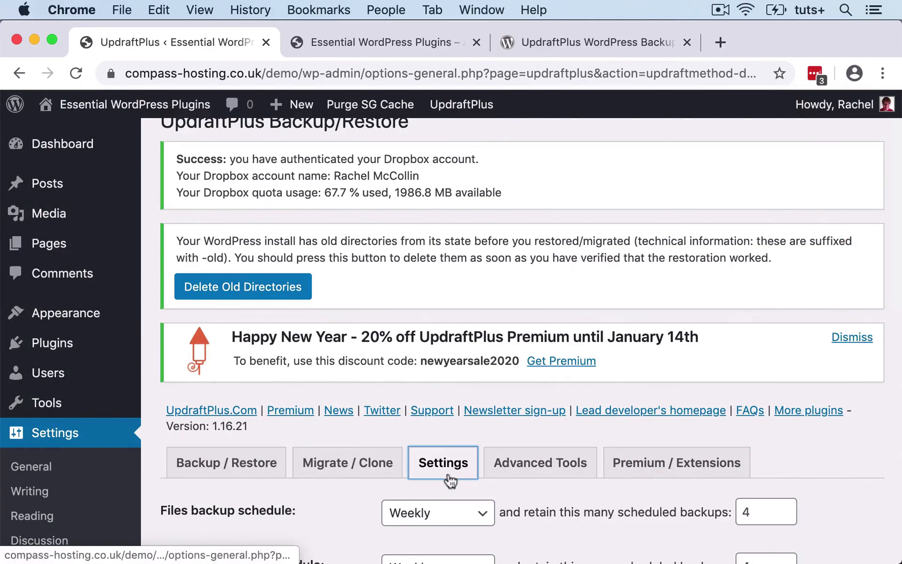
scroll(477, 302, "down", 8)
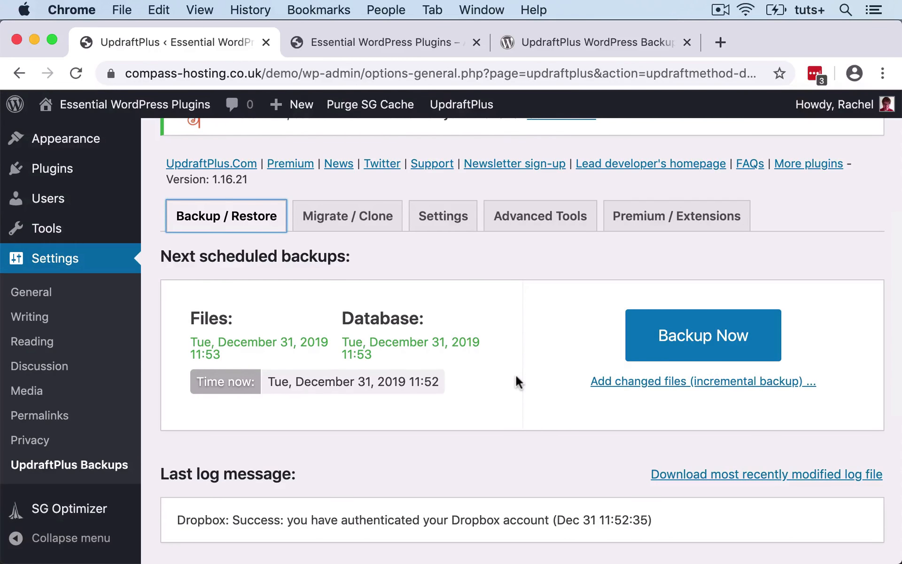
scroll(516, 376, "up", 1)
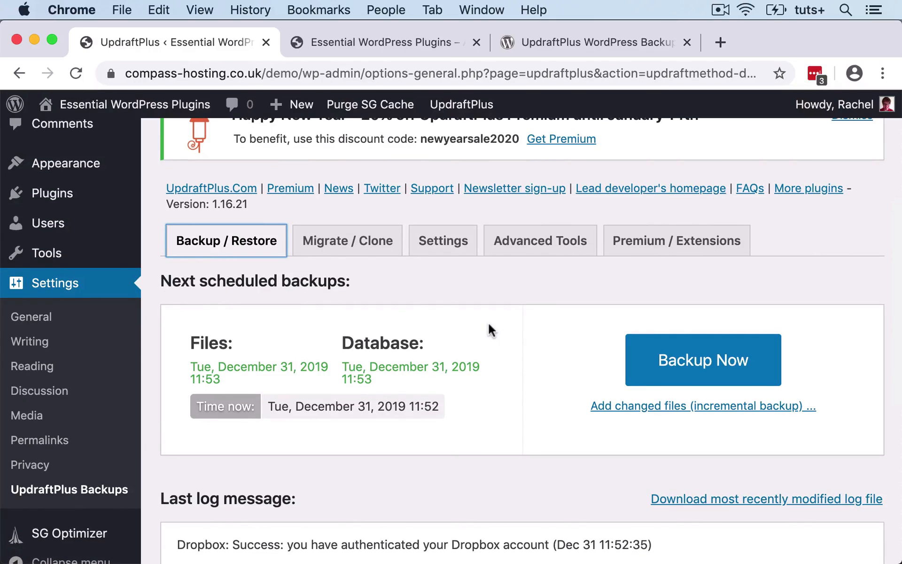
scroll(527, 350, "down", 4)
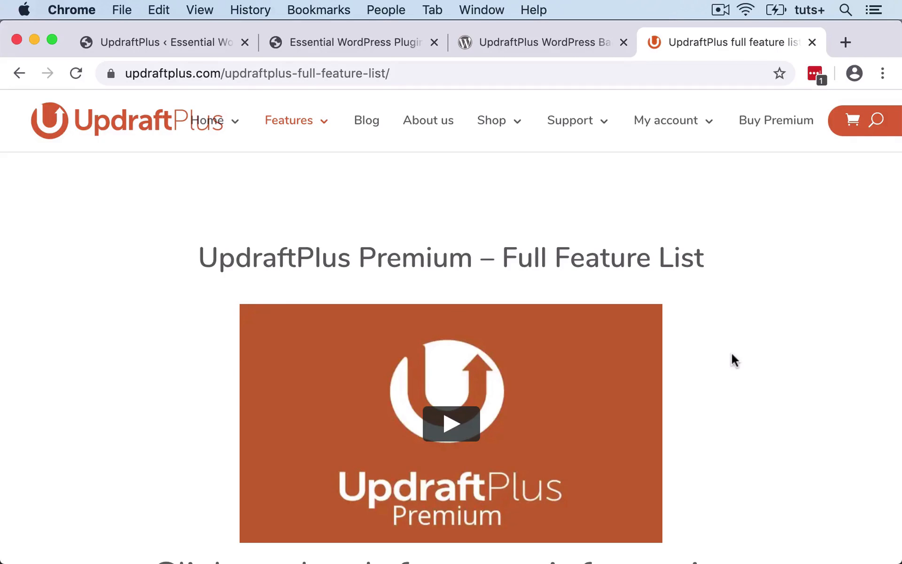
- Examine the General section of the UpdraftPlus Premium full feature list on the UpdraftPlus website
scroll(732, 356, "down", 12)
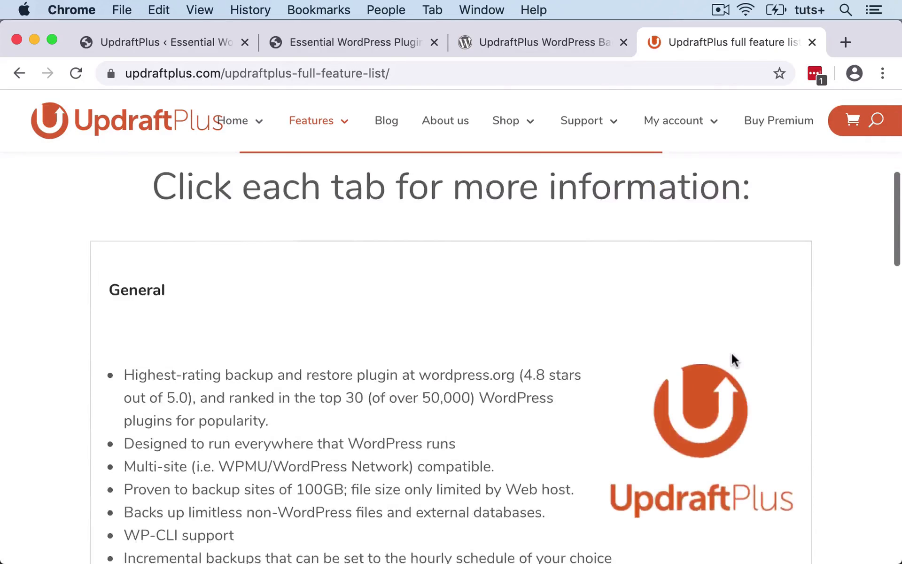
scroll(733, 360, "up", 2)
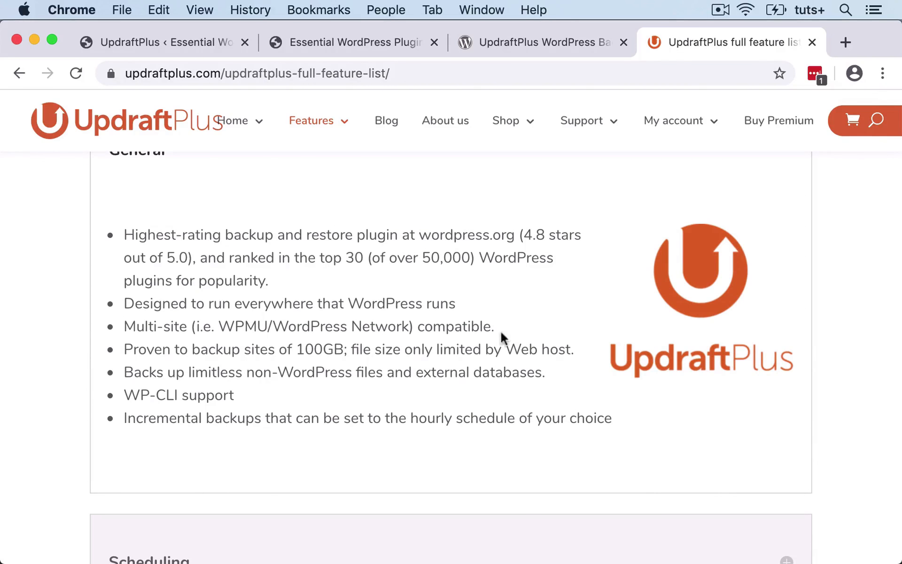